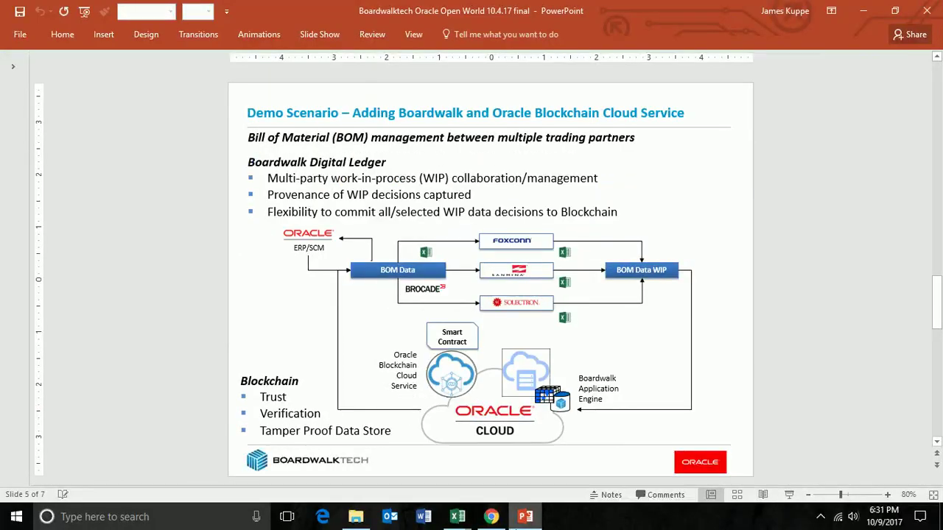
Switch from the PowerPoint demo slide to the blkchn_brocade Excel workbook.
mouse_move(469, 519)
left_click(376, 448)
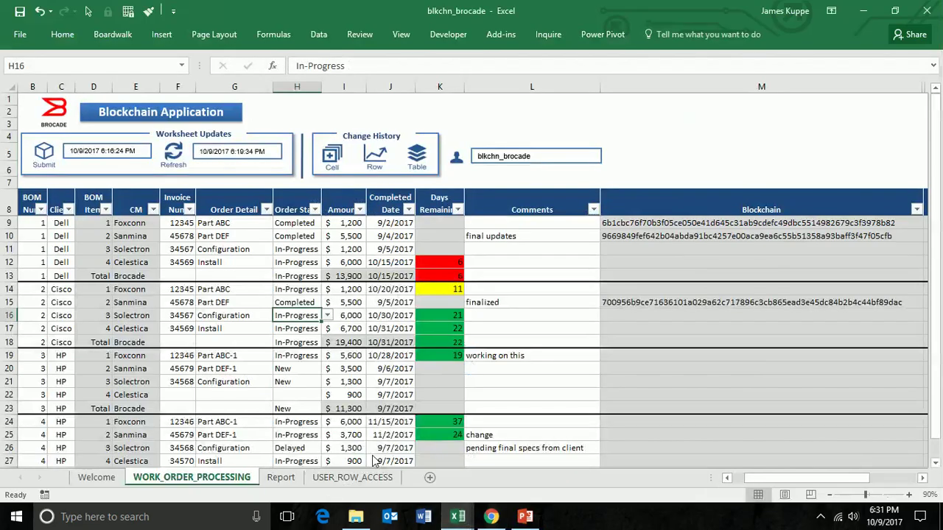
left_click(341, 315)
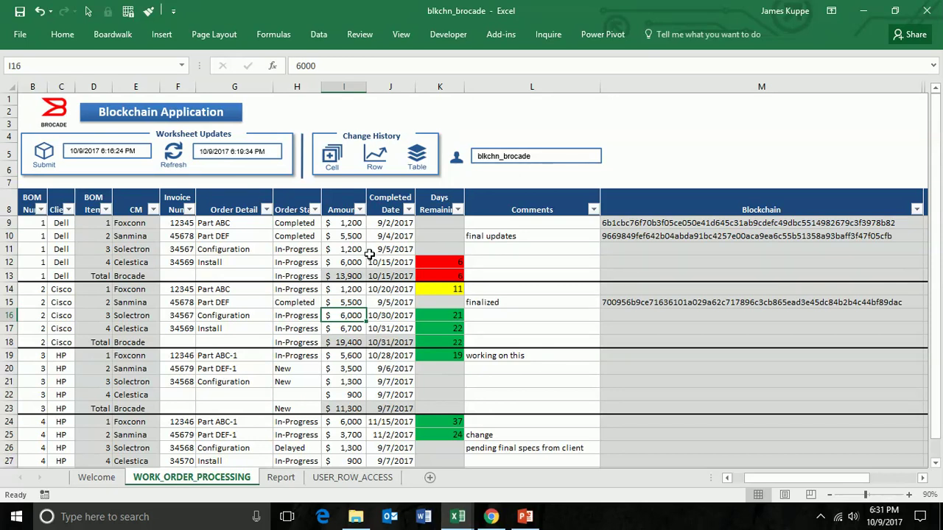
left_click(403, 275)
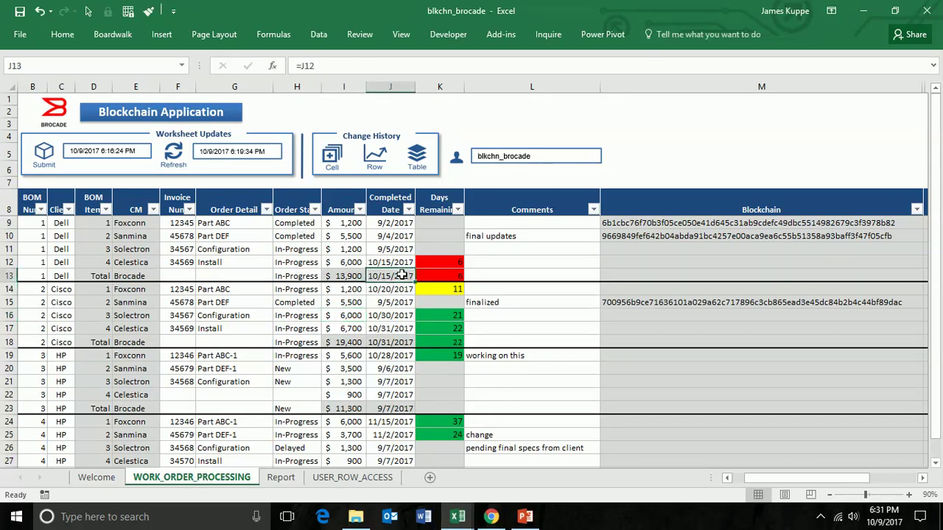
left_click(341, 275)
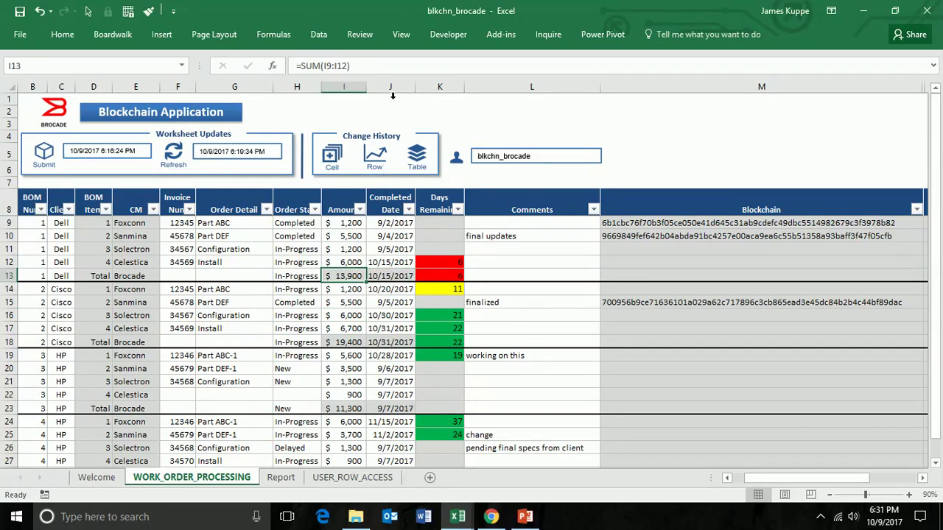
left_click(445, 249)
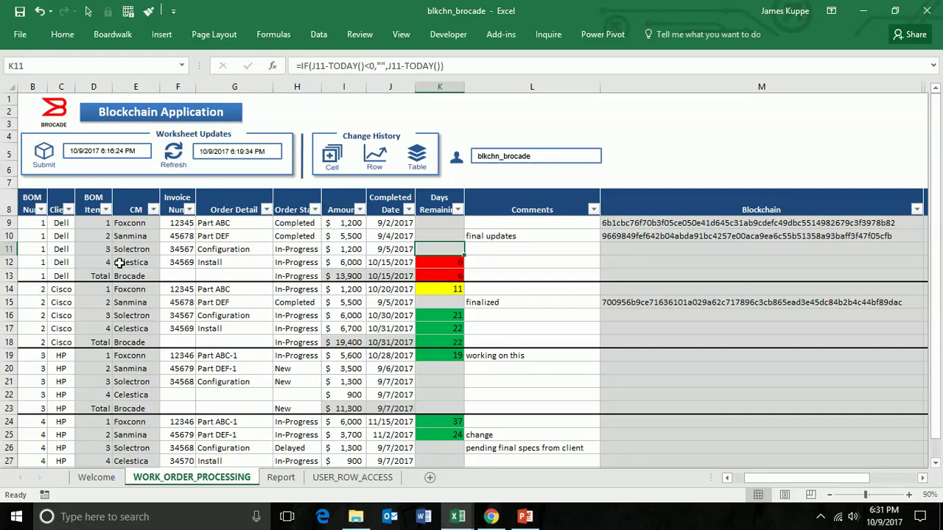
left_click_drag(37, 224, 38, 273)
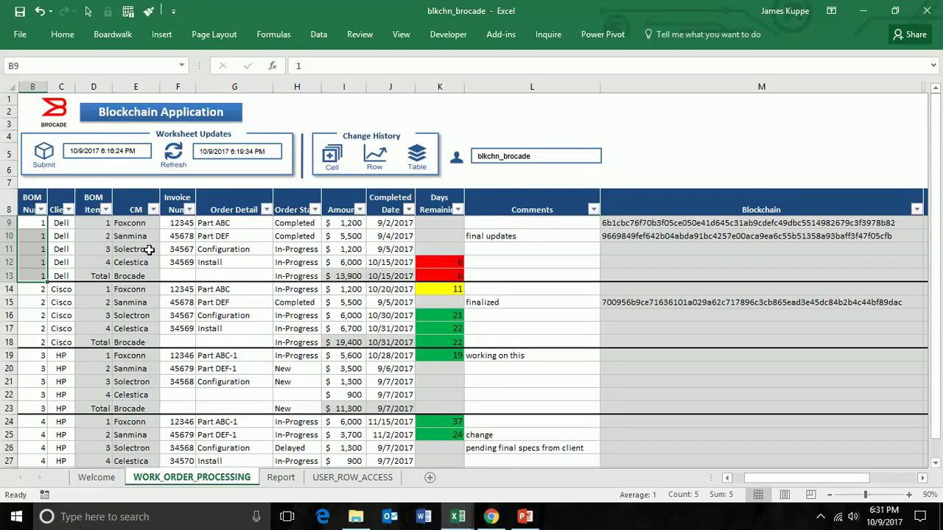
left_click_drag(69, 223, 69, 274)
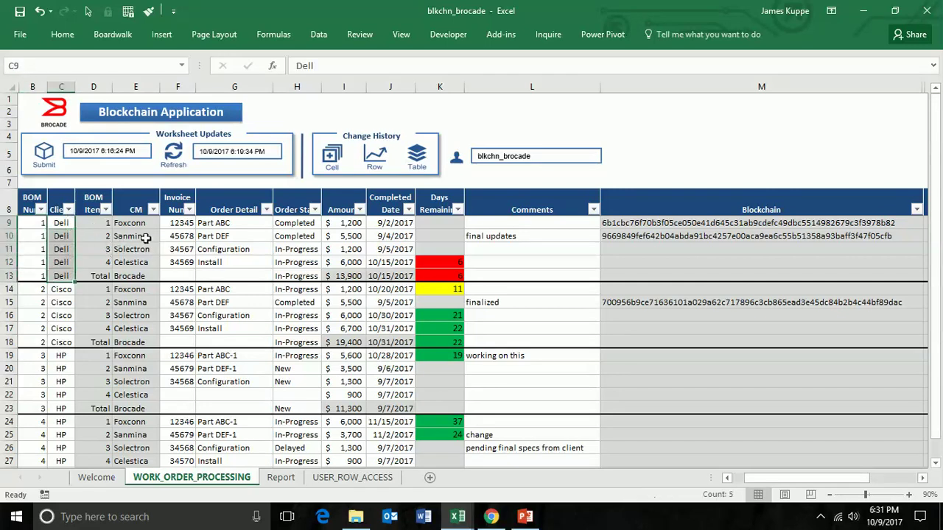
left_click_drag(145, 223, 134, 262)
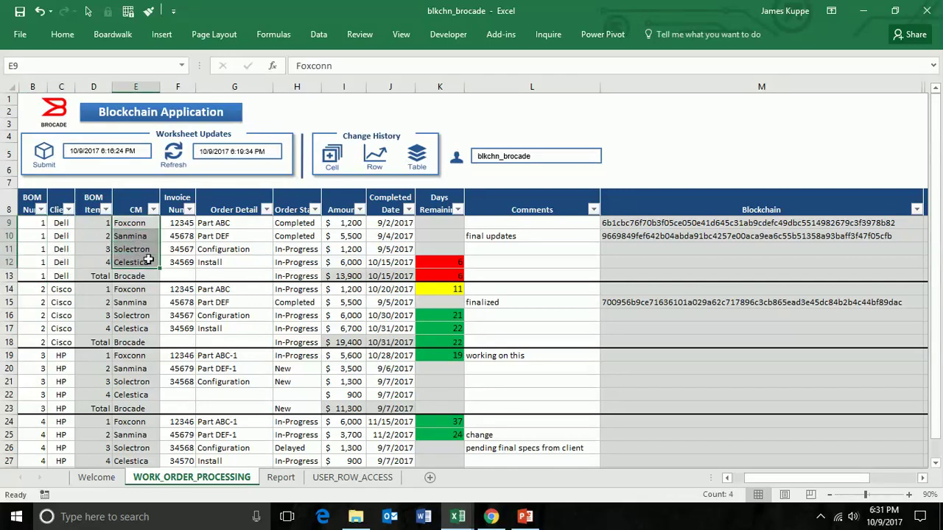
left_click(296, 223)
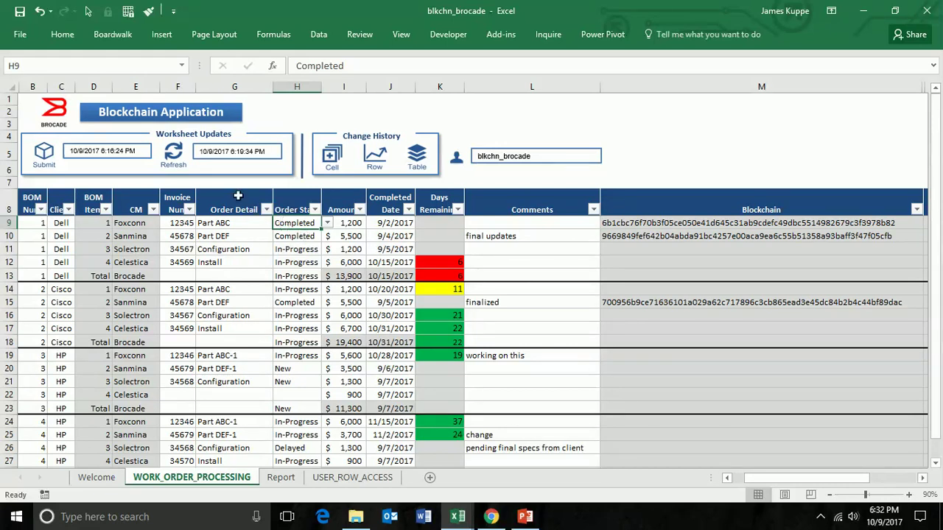
left_click(131, 196)
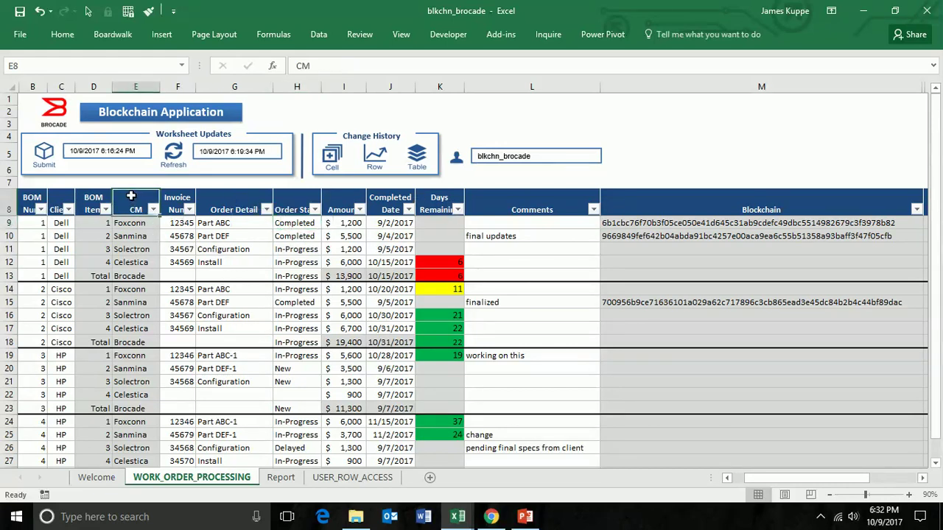
left_click(335, 477)
left_click(346, 366)
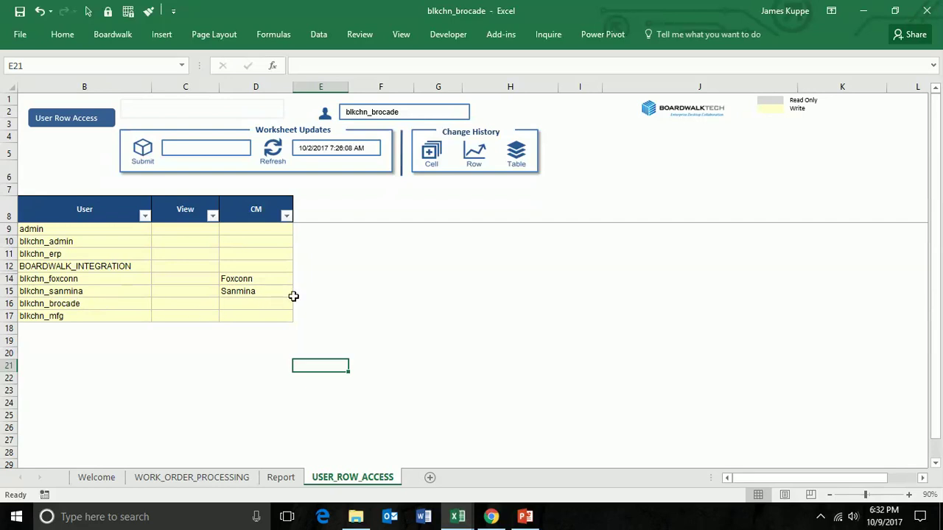
left_click_drag(308, 302, 73, 304)
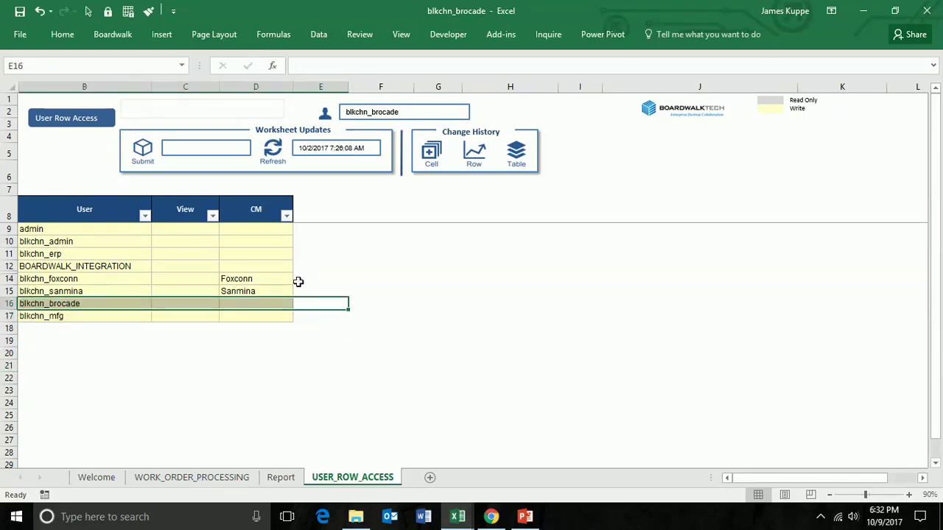
left_click_drag(296, 278, 236, 280)
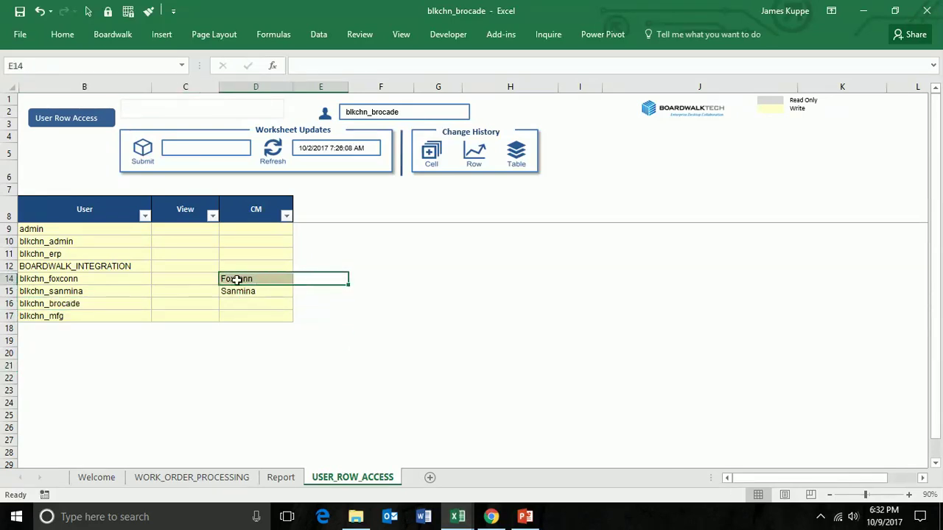
left_click(296, 303)
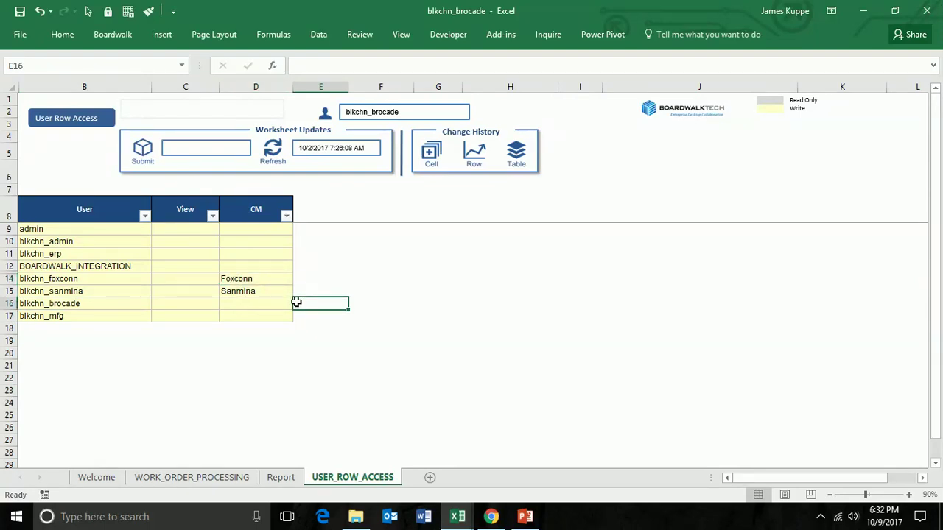
left_click_drag(257, 209, 254, 306)
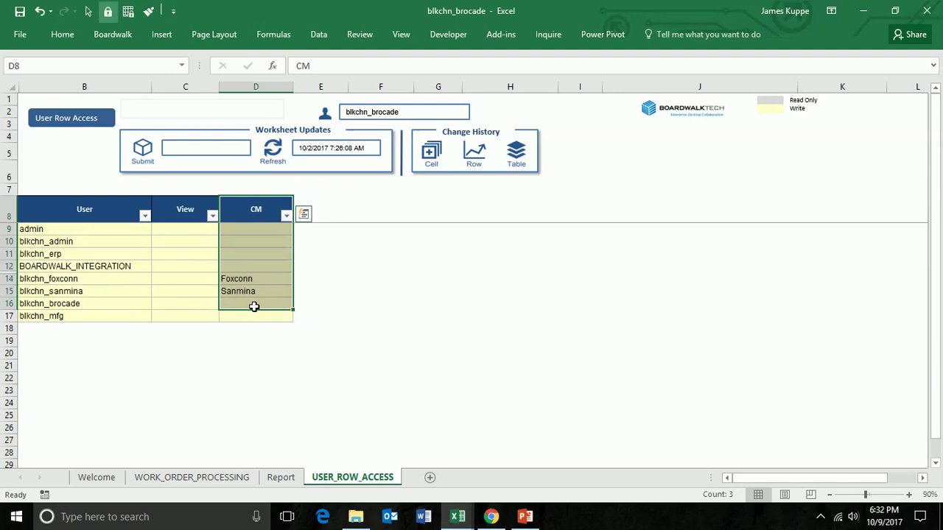
left_click(191, 477)
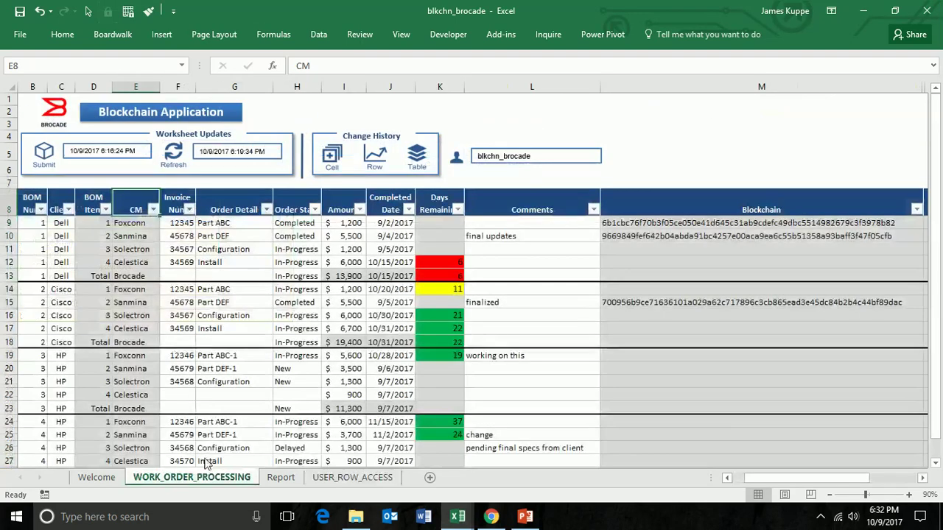
Refresh the Brocade workbook with the suppliers' updates and read the change comments in G22 and H22.
left_click(411, 316)
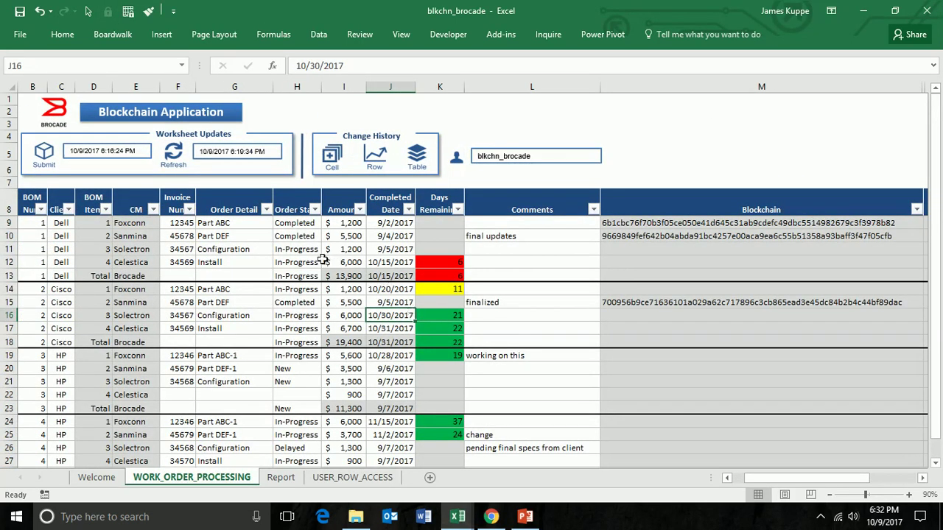
left_click(174, 153)
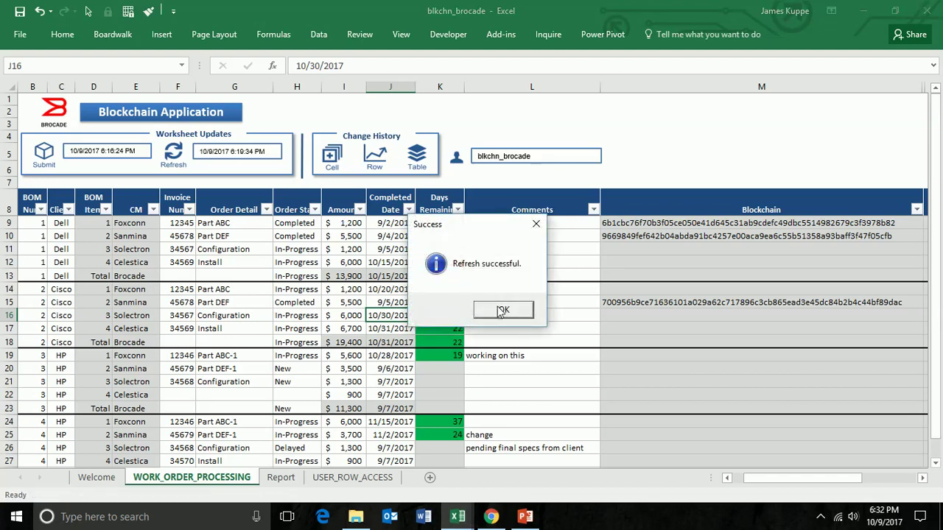
left_click(498, 311)
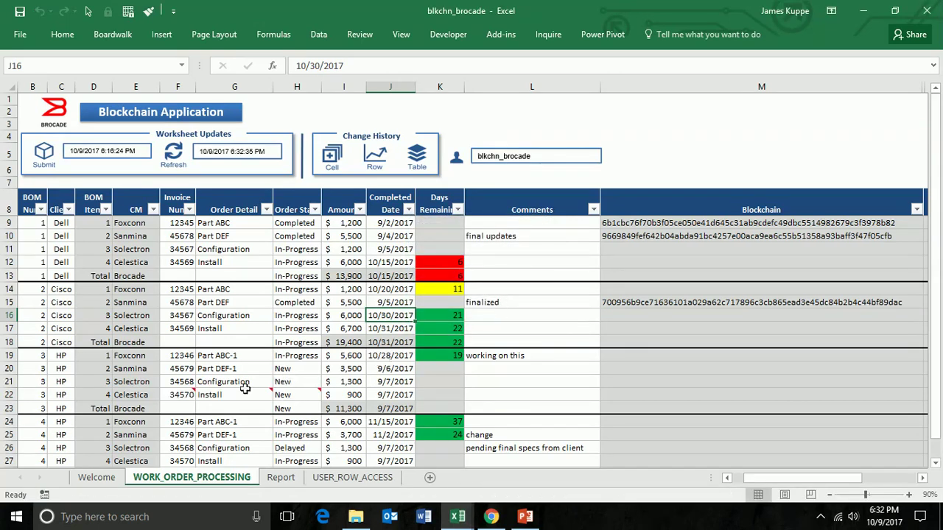
mouse_move(221, 392)
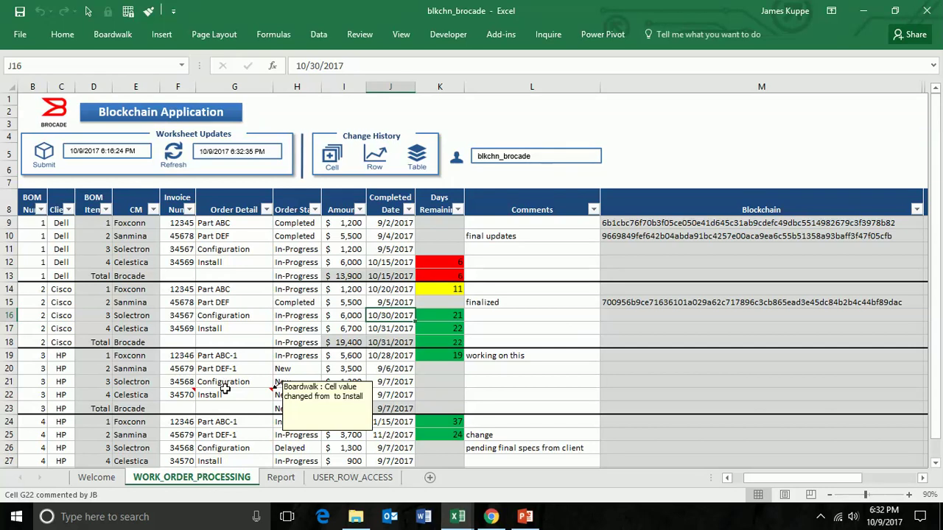
mouse_move(285, 394)
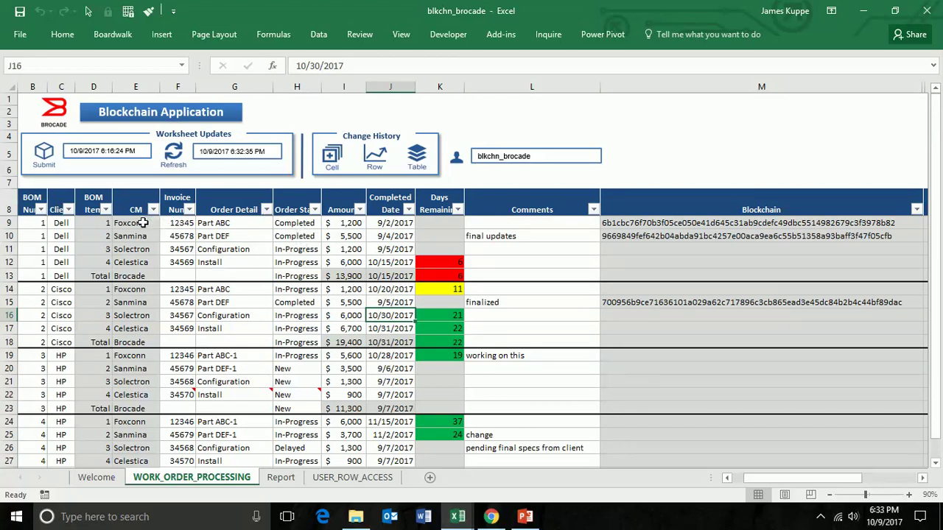
Switch to the blkchn_foxconn supplier workbook and look over its order lines.
left_click(458, 517)
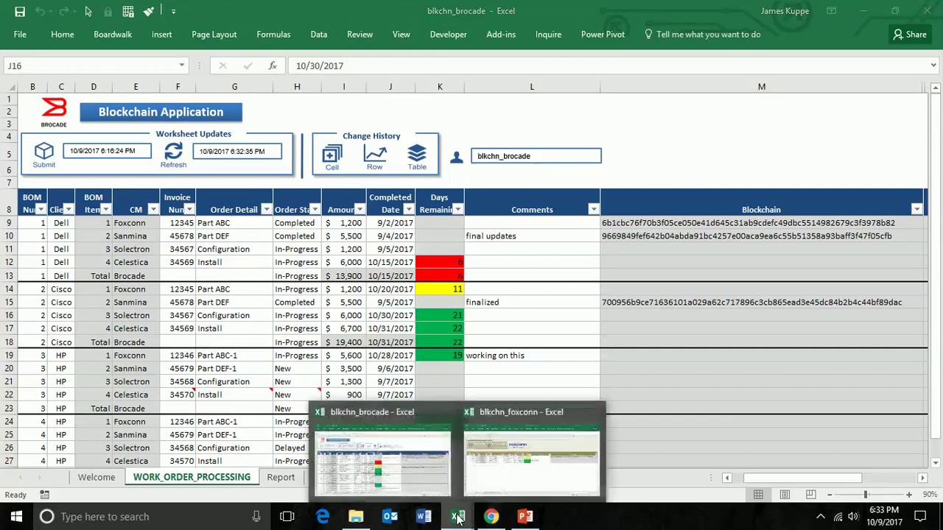
left_click(517, 477)
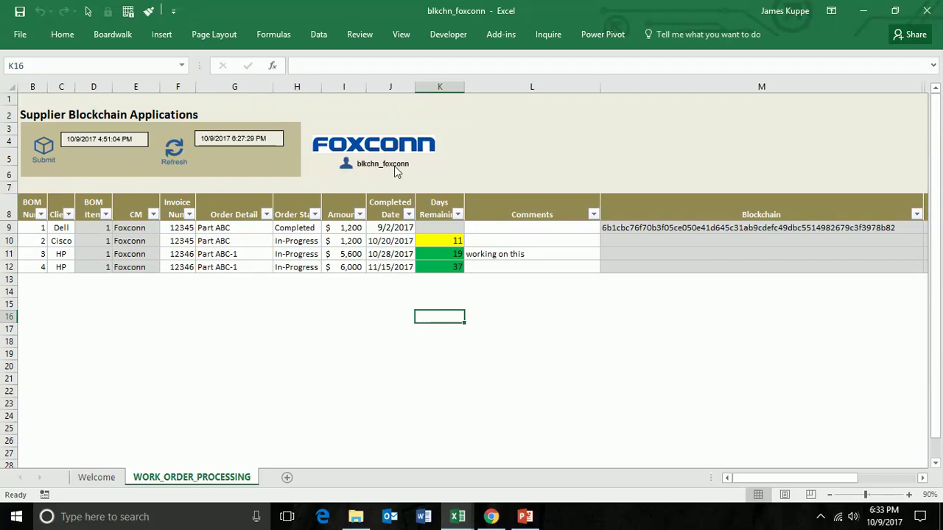
left_click(335, 254)
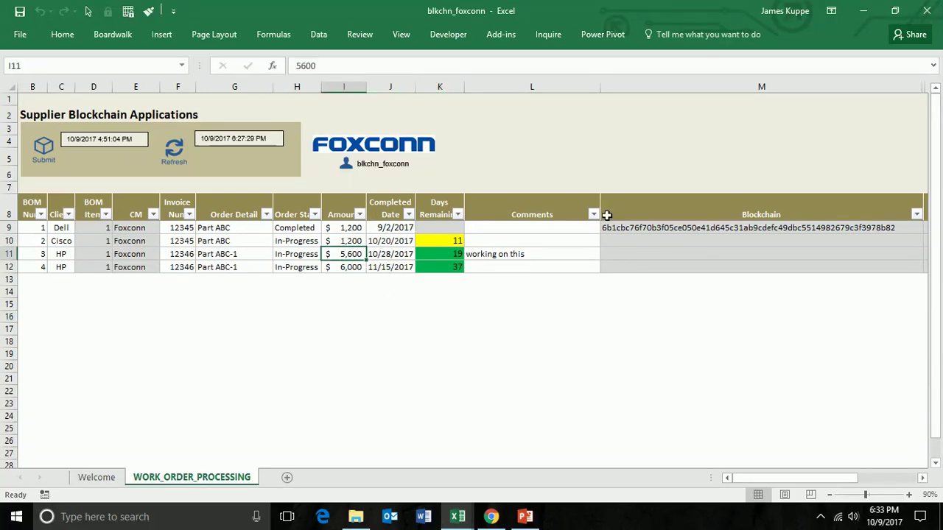
left_click(495, 243)
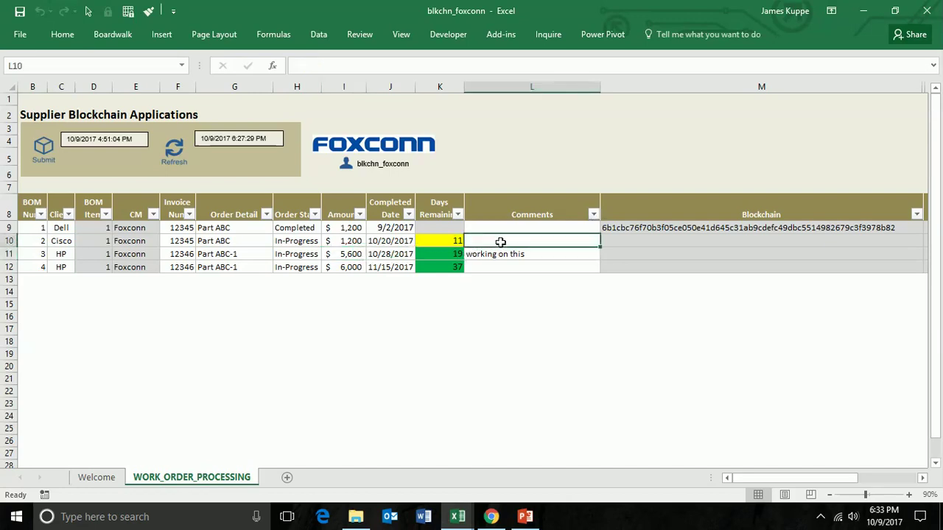
Set the Cisco order state in H10 to Completed and comment 'finalized' in L10.
left_click(306, 241)
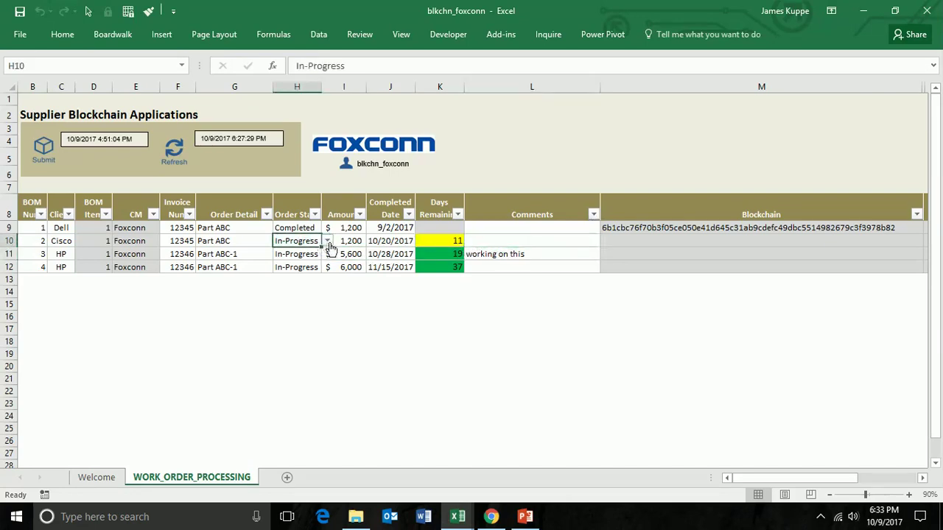
left_click(328, 242)
left_click(300, 275)
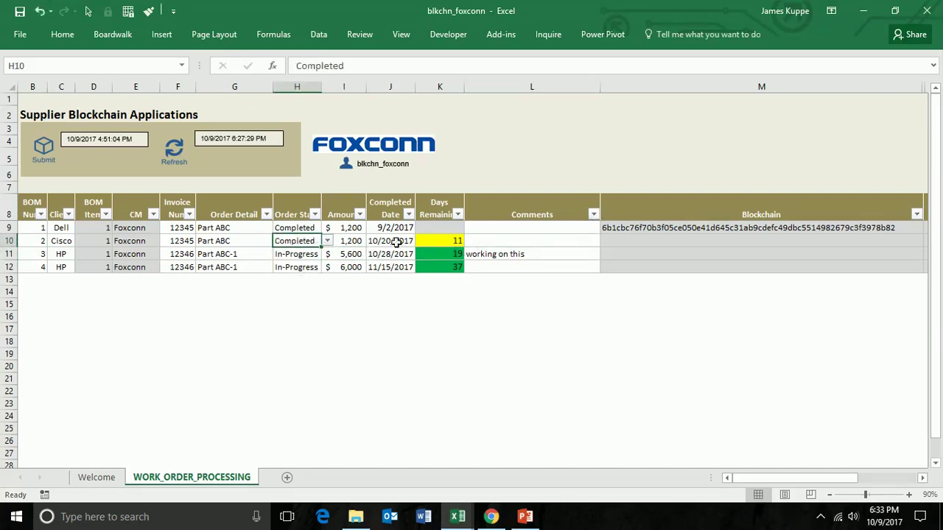
left_click(478, 241)
type("fin")
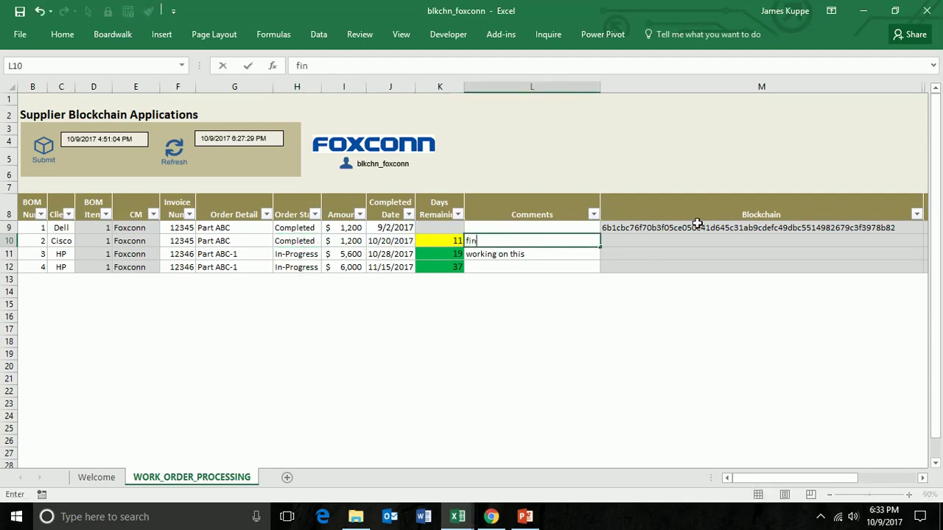
type("alized")
key("Return")
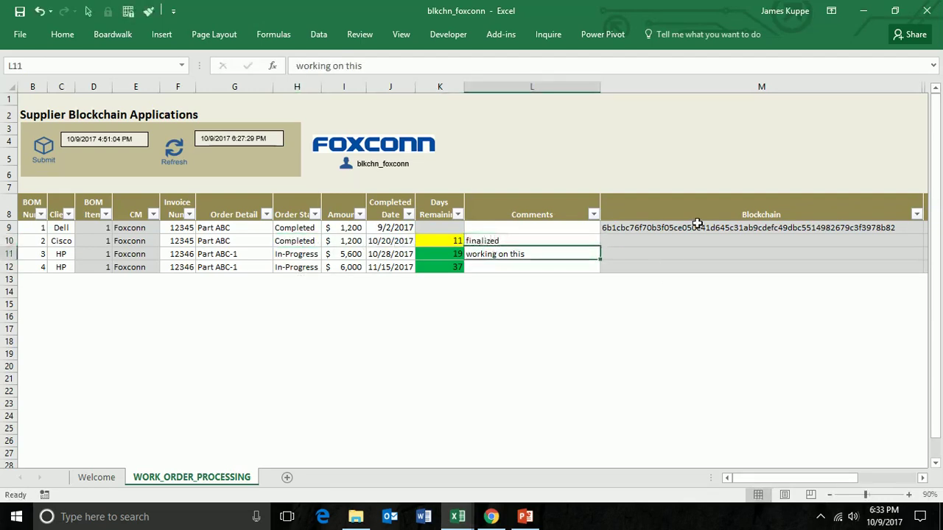
Change the Cisco order's completed date in J10 to 10/18/2017.
left_click(371, 237)
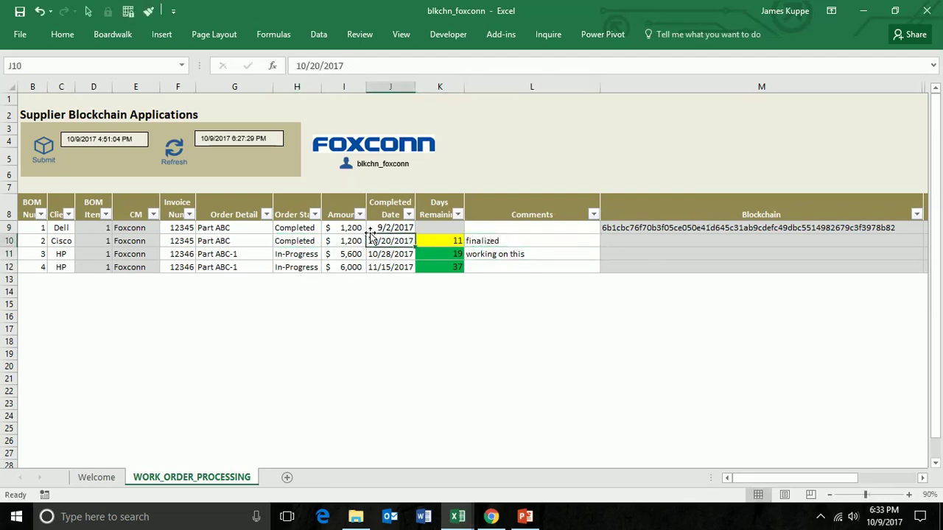
double_click(316, 66)
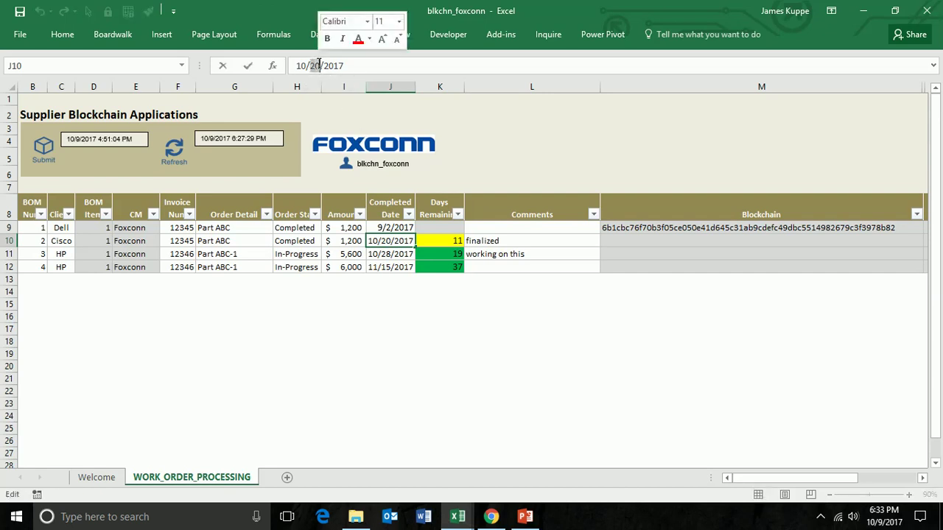
type("18")
key("Return")
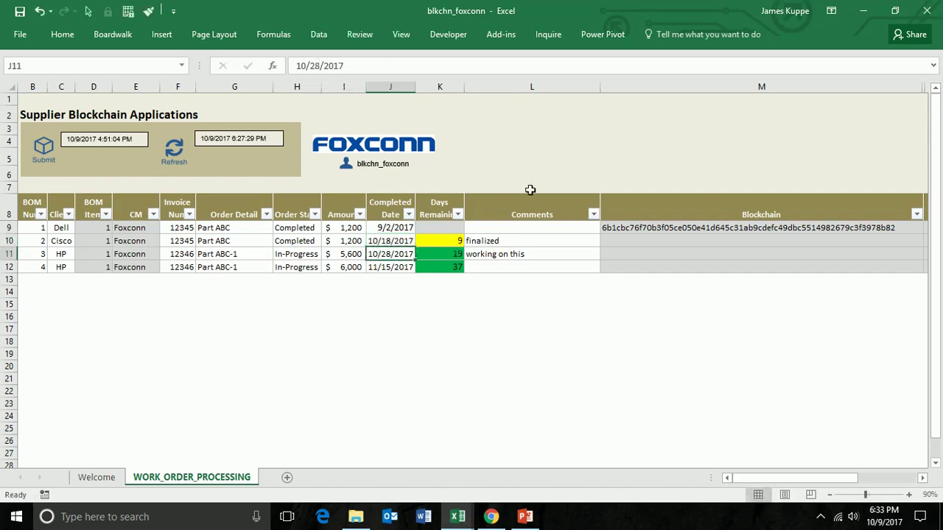
left_click(515, 243)
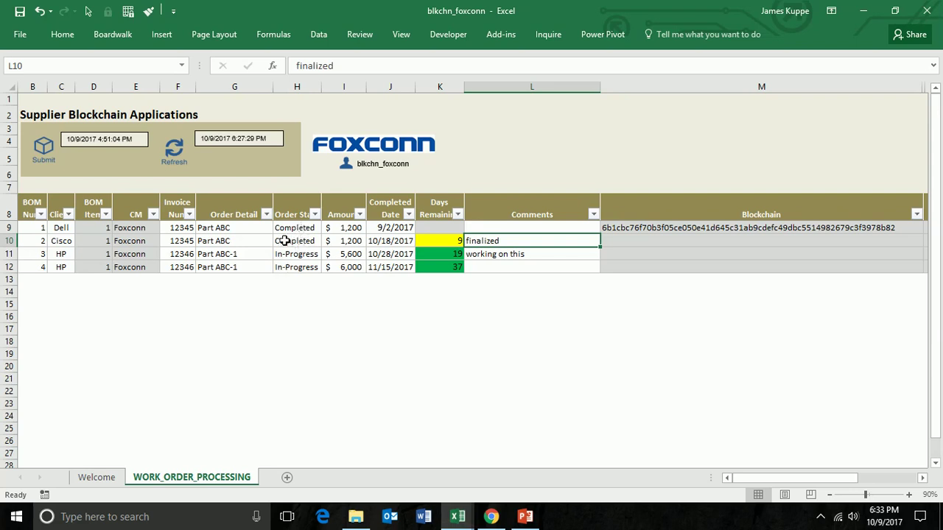
left_click(284, 240)
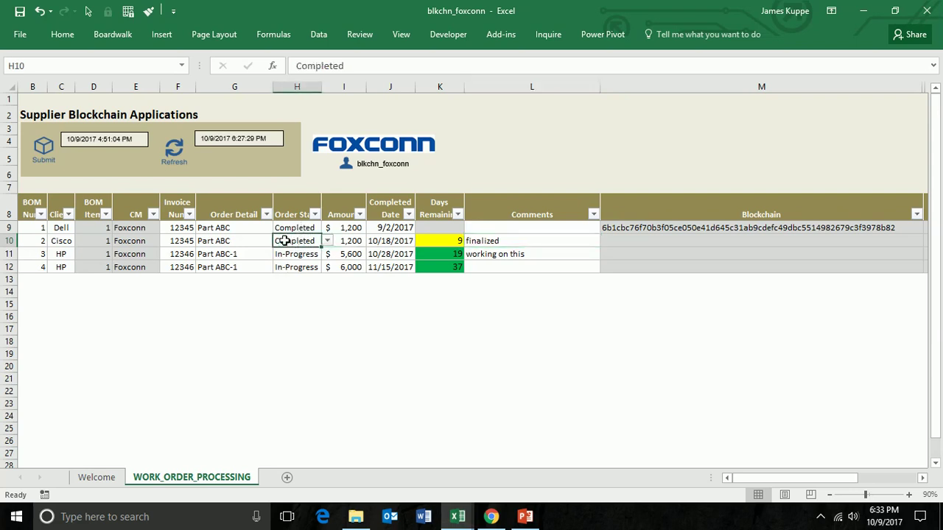
Submit the Cisco order edits with transaction comment 'finalized' and refresh the sheet.
left_click(44, 151)
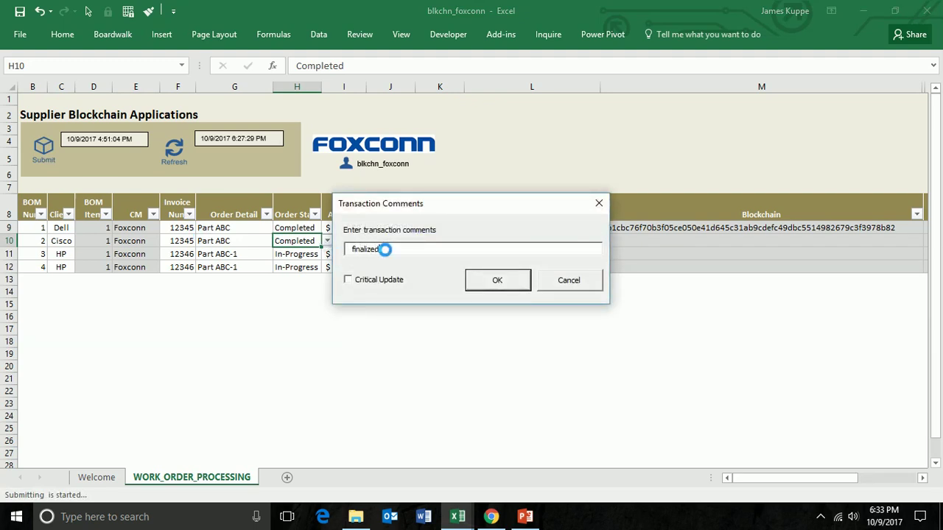
left_click(498, 280)
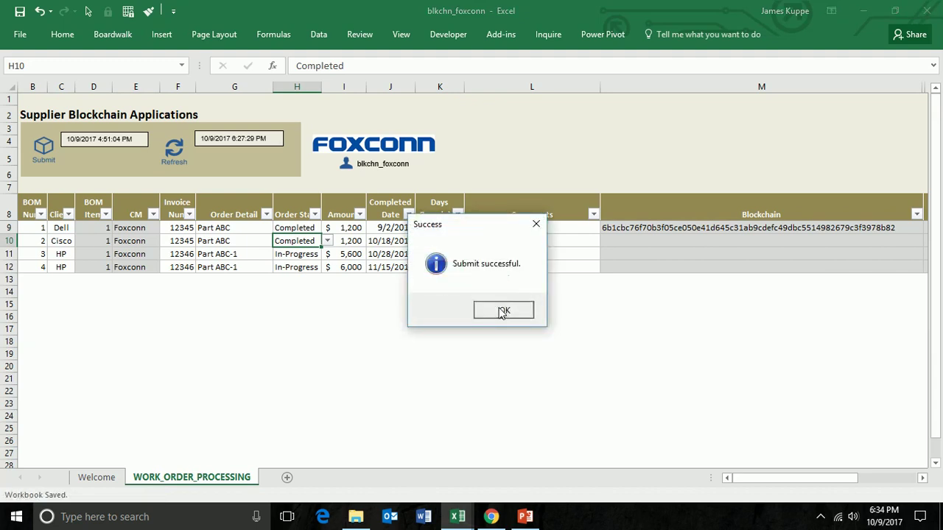
left_click(499, 310)
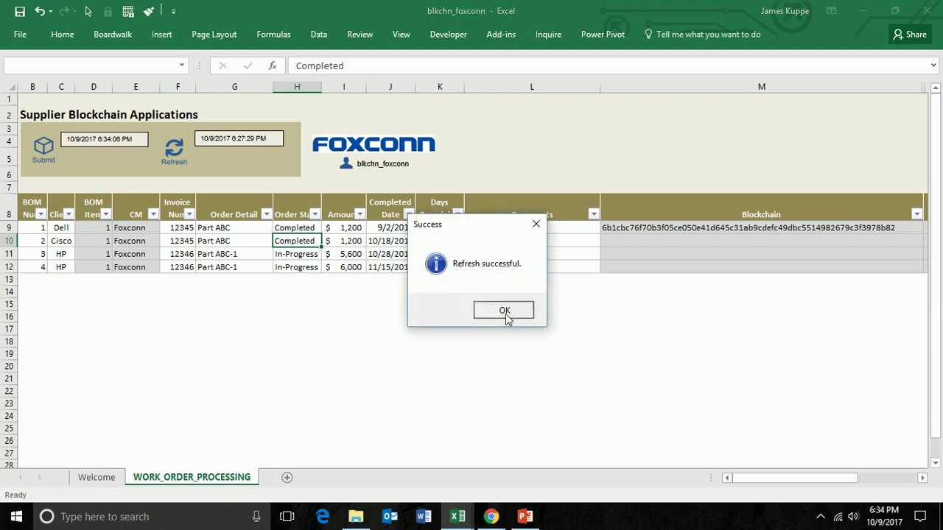
left_click(505, 314)
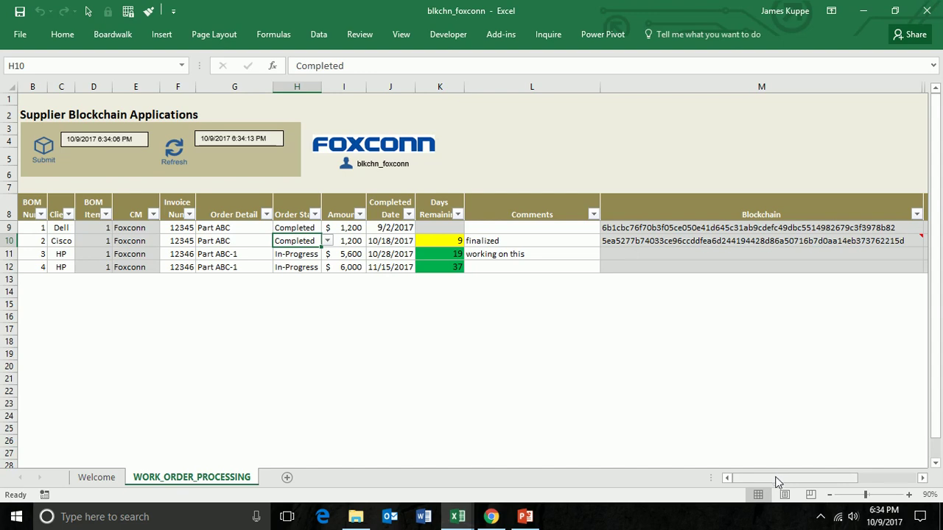
Inspect the Cisco row's new blockchain hash in M10 and its Updated On/By details.
left_click_drag(778, 479, 857, 486)
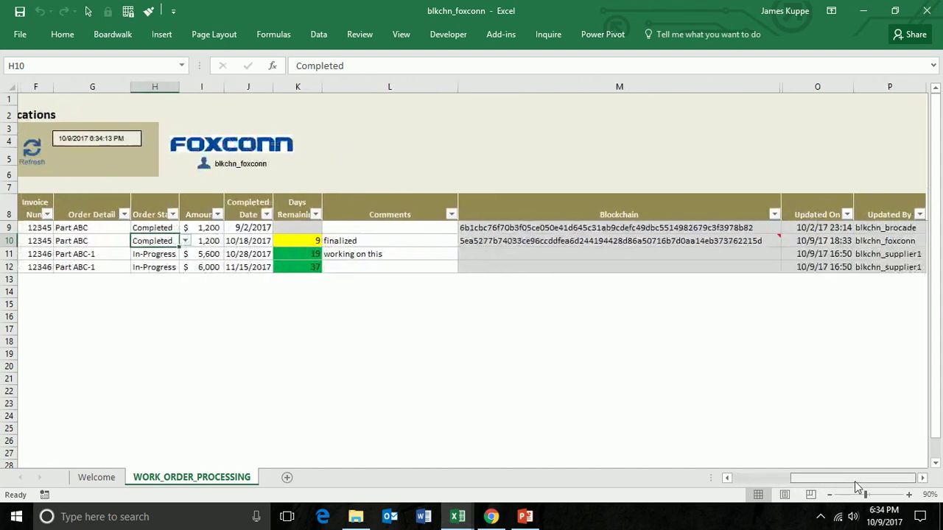
left_click(666, 239)
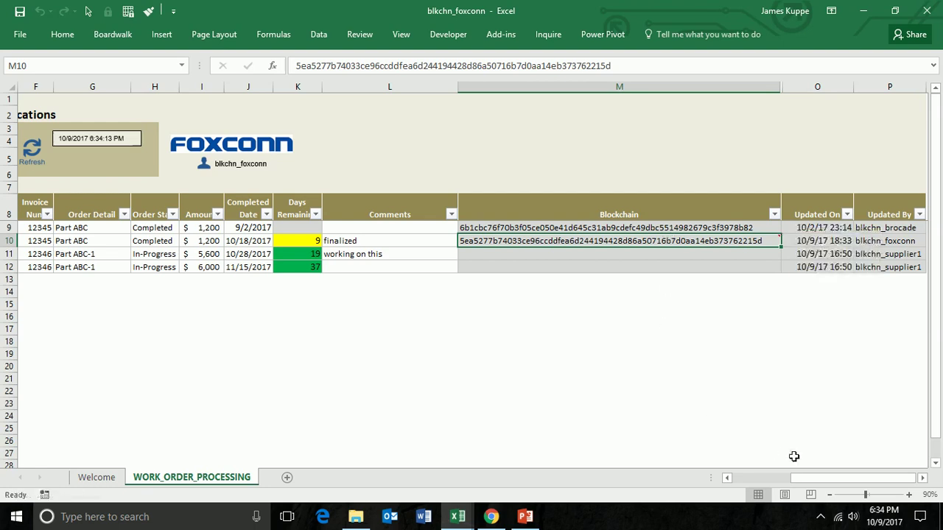
left_click_drag(795, 480, 748, 483)
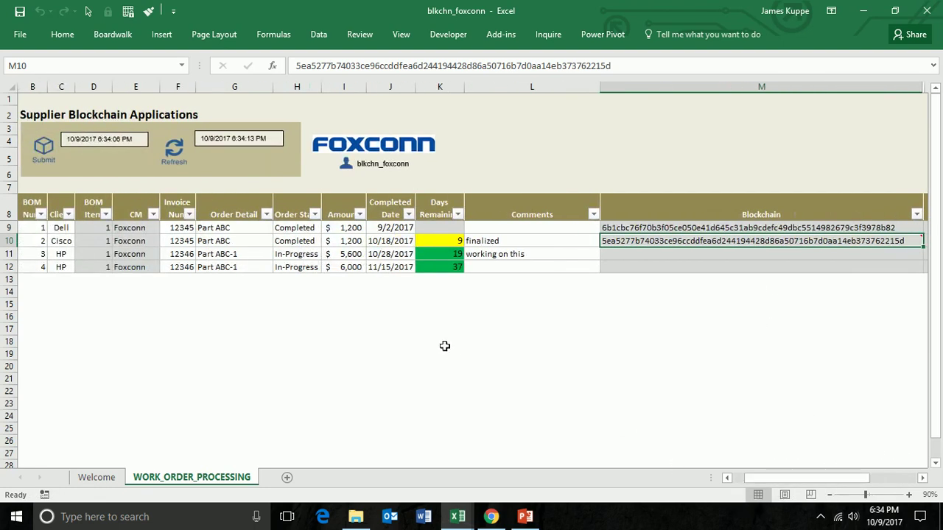
left_click(491, 516)
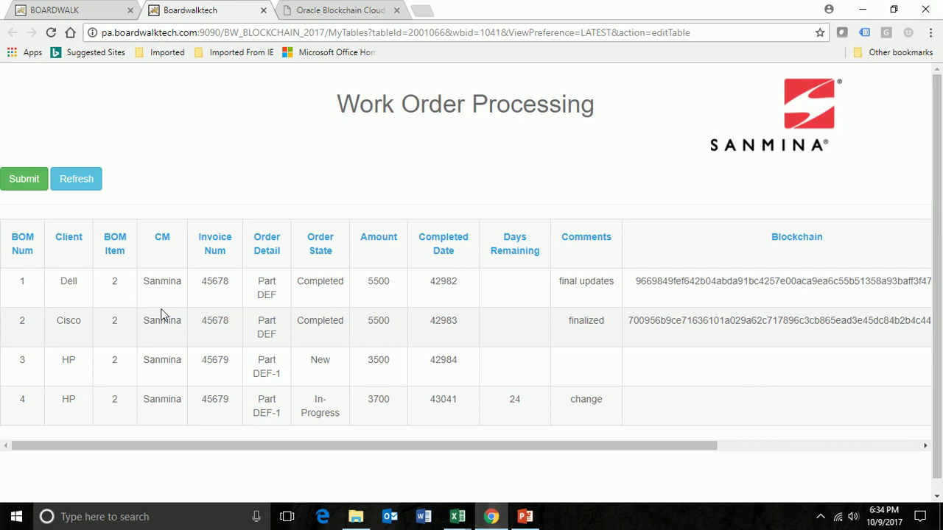
Change the Dell order comment to 'final changes' and submit the Sanmina table.
left_click(600, 290)
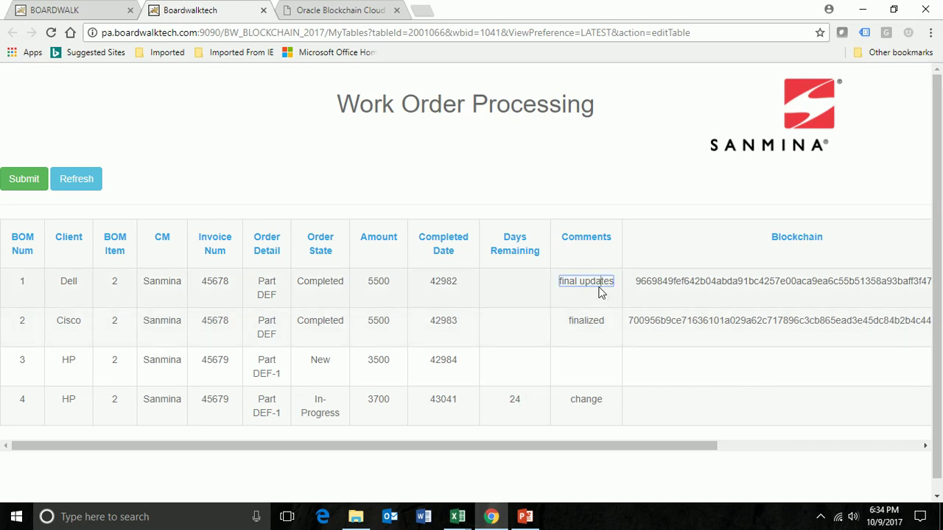
double_click(595, 282)
type("changes")
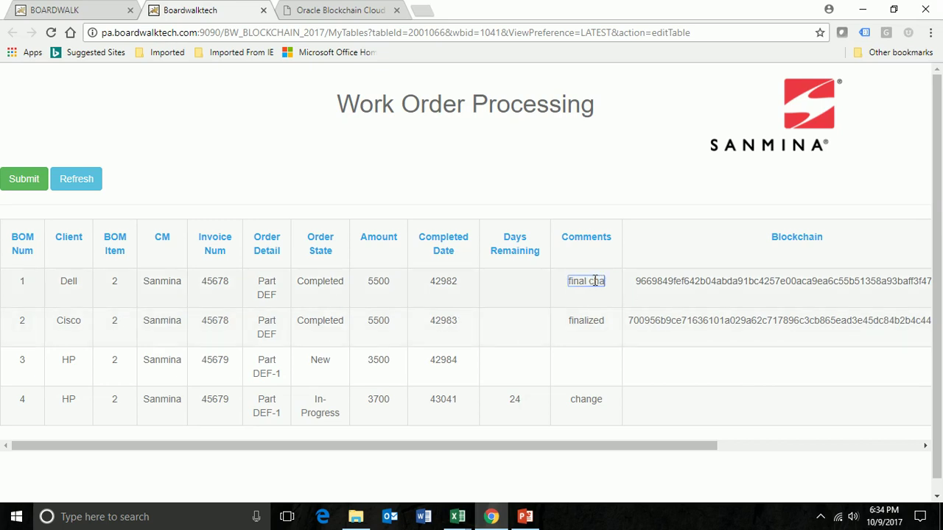
left_click(574, 328)
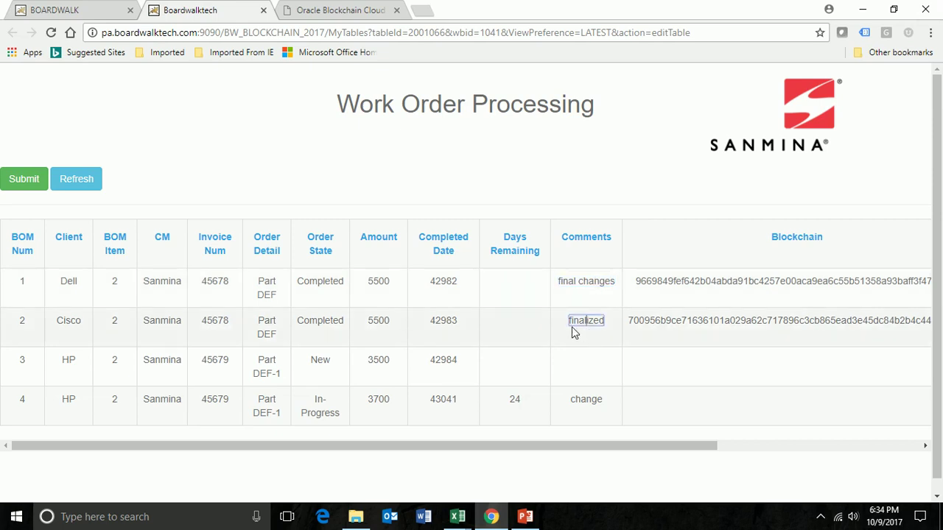
left_click(20, 176)
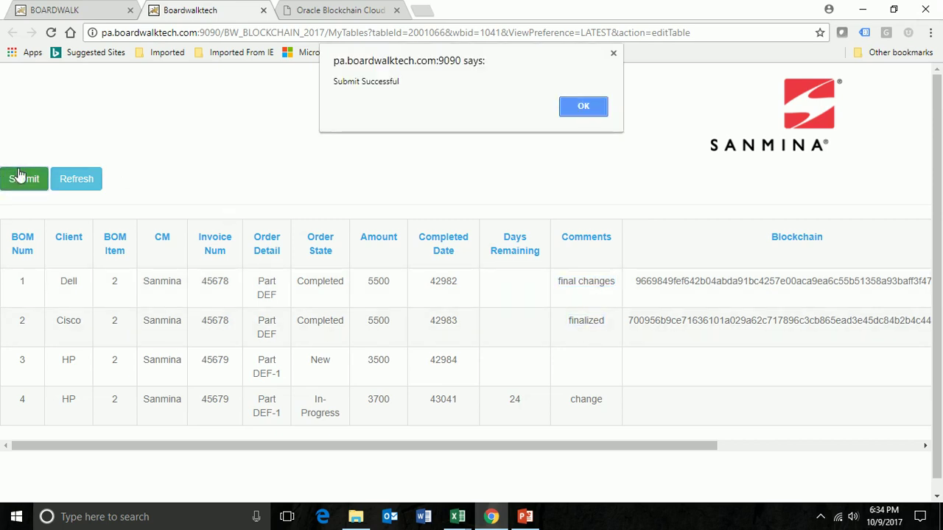
left_click(584, 110)
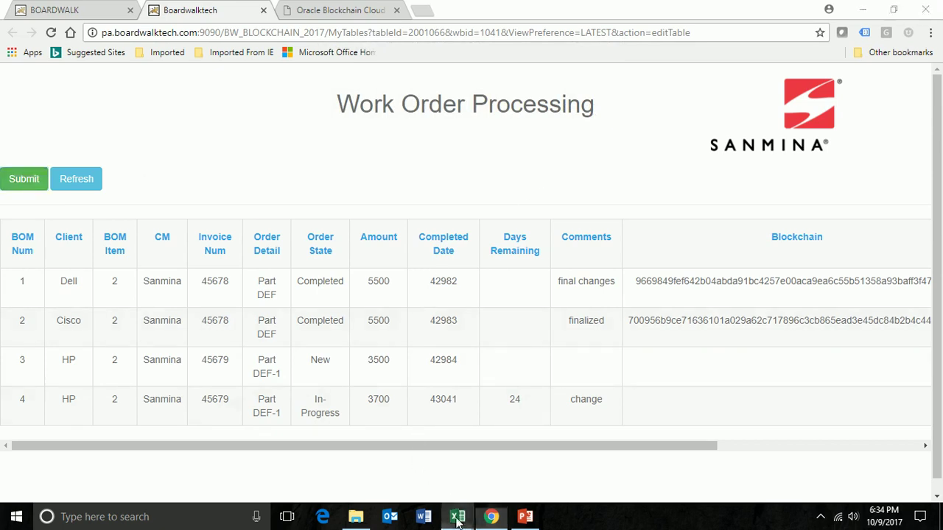
Return to the blkchn_brocade workbook and select the Cisco total amount in I18.
mouse_move(453, 516)
left_click(382, 462)
left_click(351, 342)
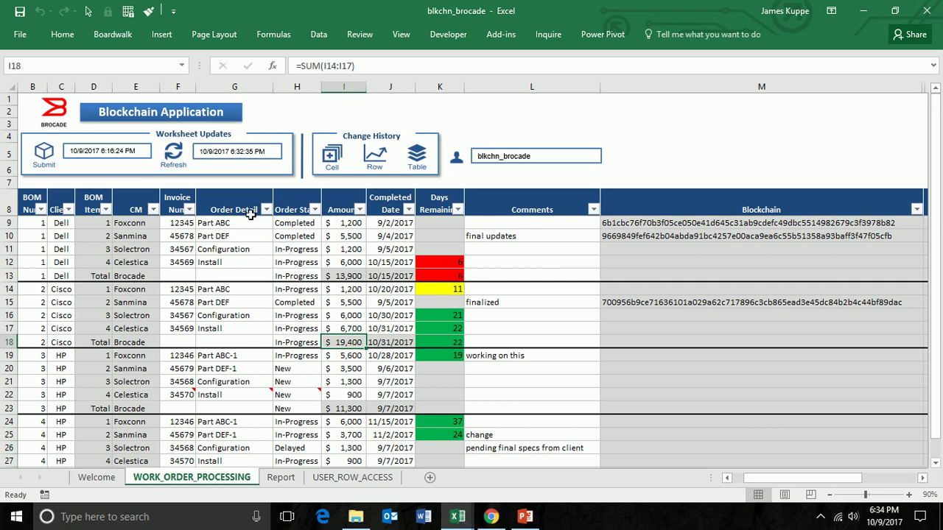
left_click(174, 152)
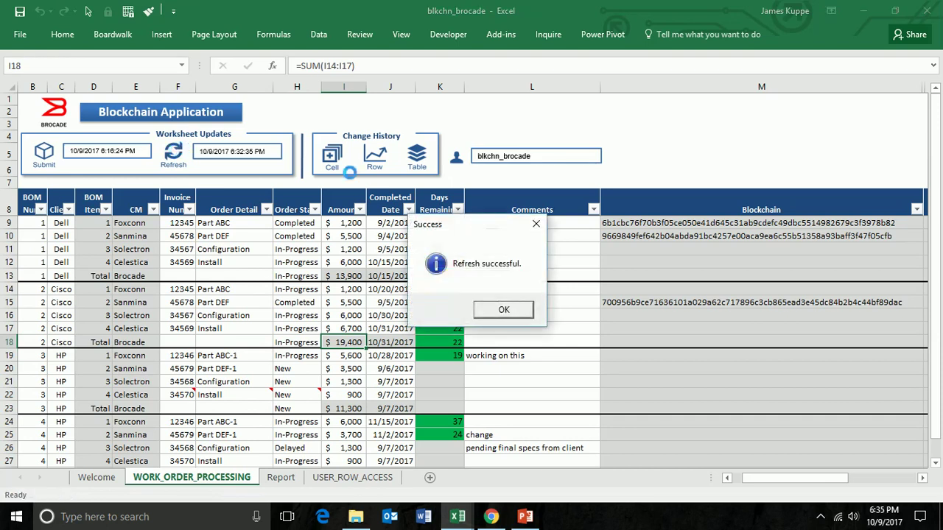
left_click(503, 312)
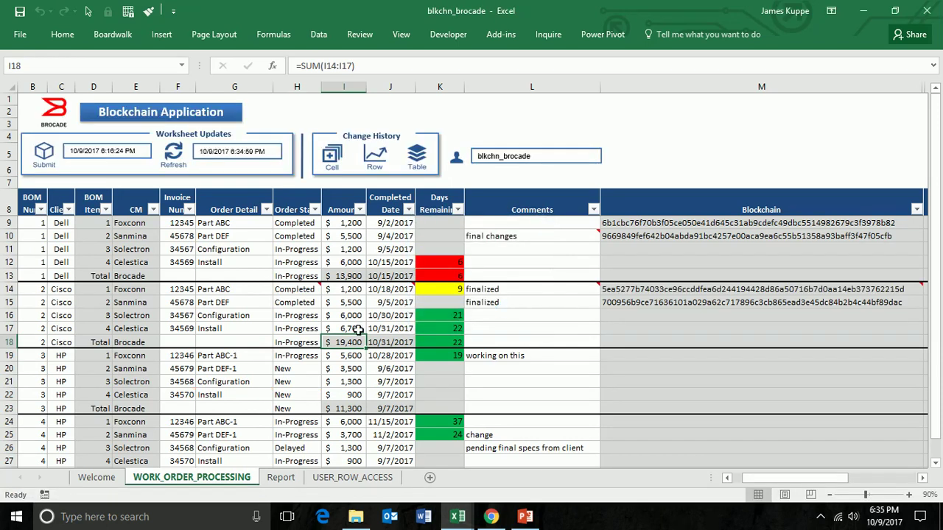
left_click(303, 292)
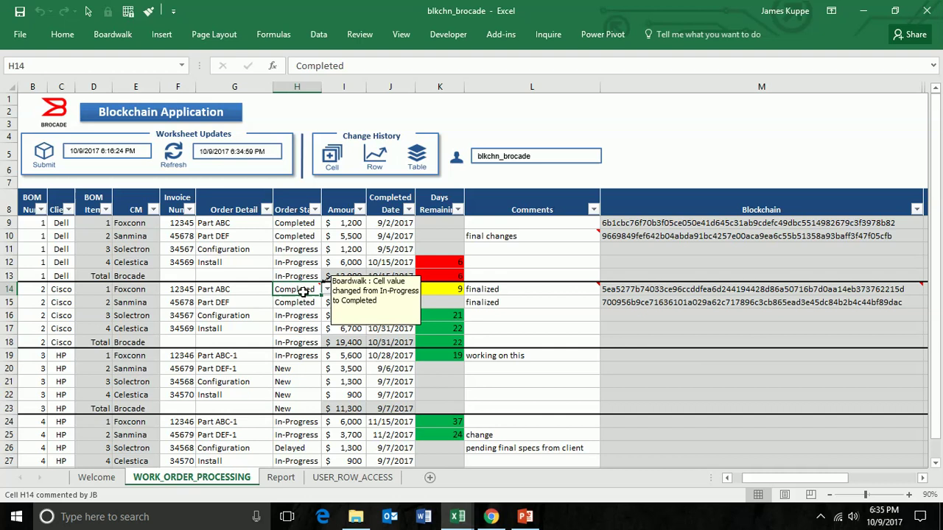
left_click(506, 236)
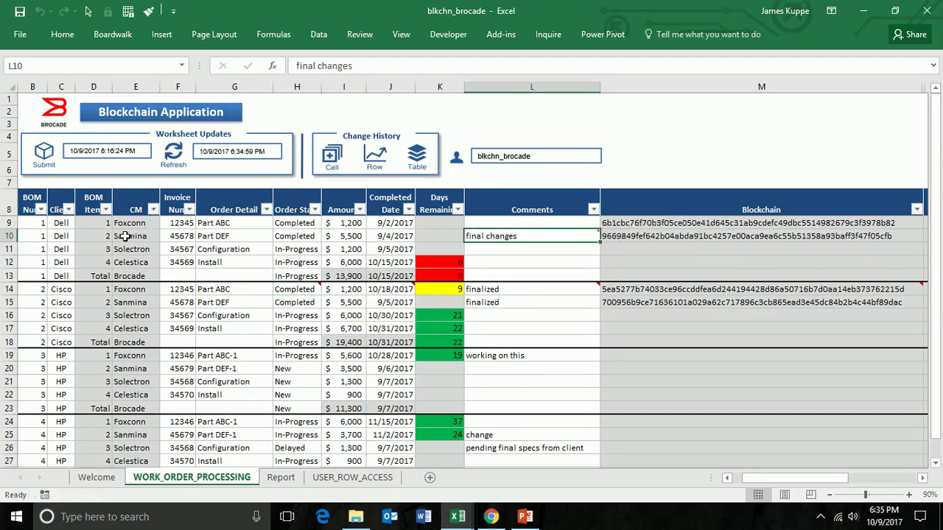
left_click_drag(120, 235, 515, 236)
left_click(603, 330)
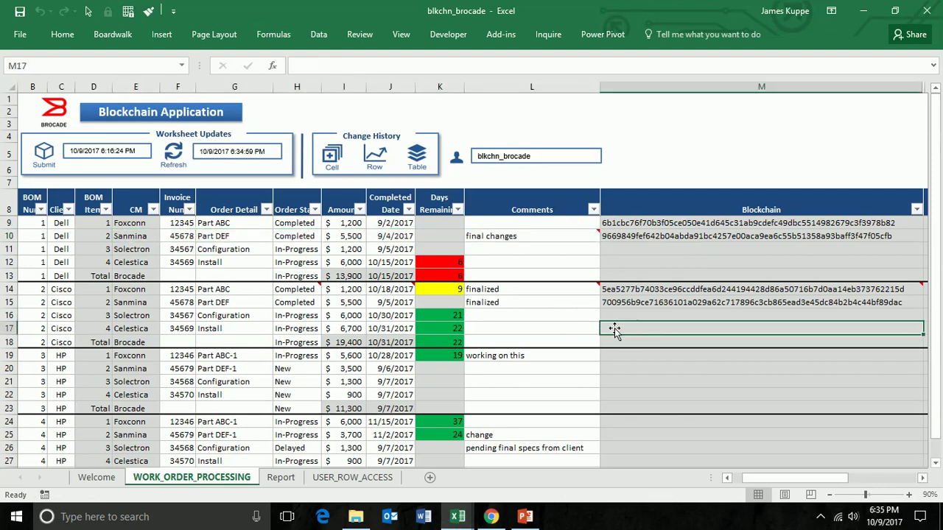
left_click_drag(795, 478, 853, 477)
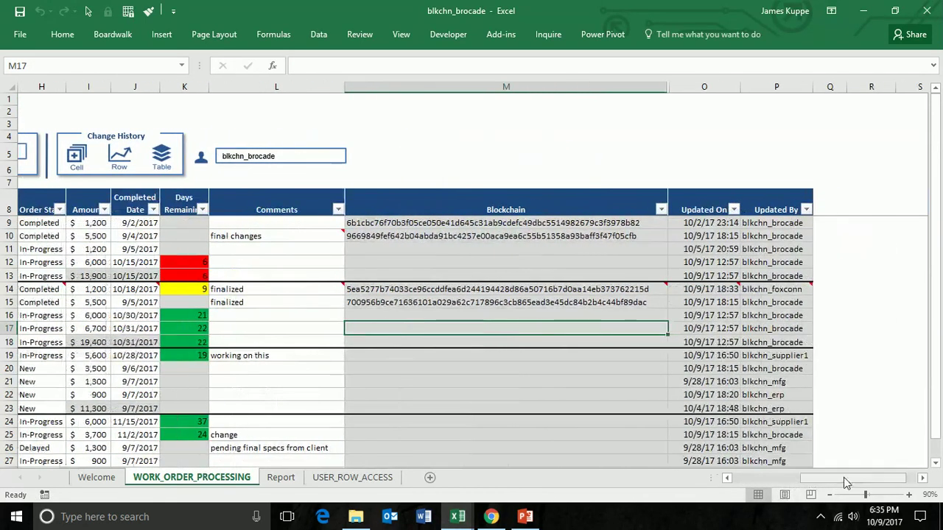
left_click(541, 289)
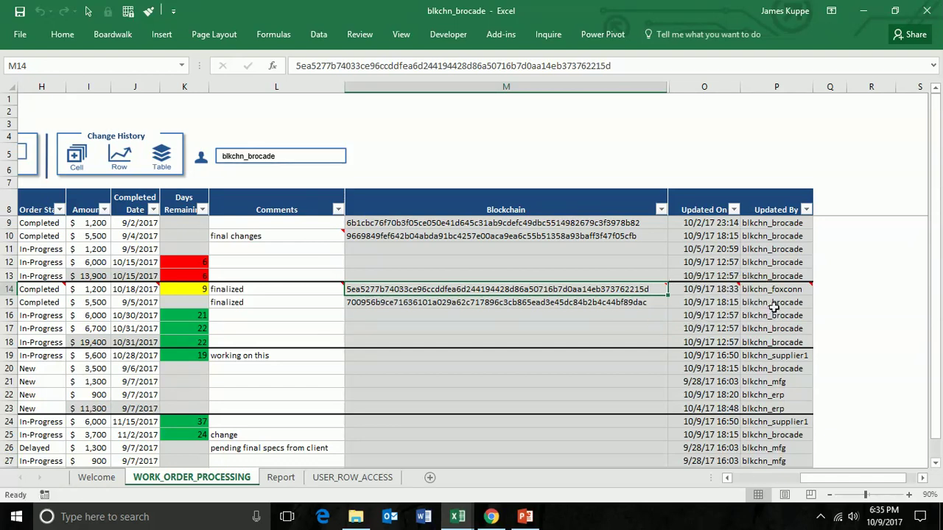
mouse_move(762, 284)
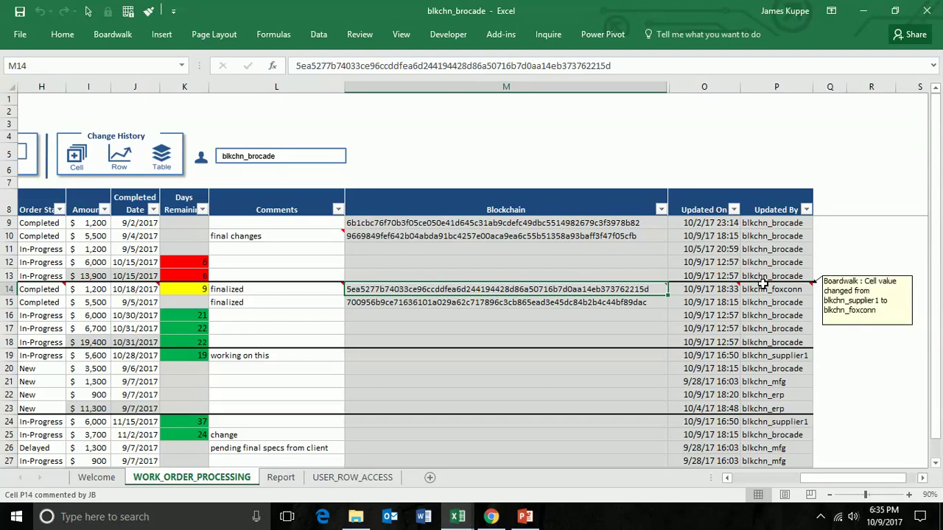
left_click_drag(825, 477, 732, 486)
Generate a past-week Cell History for the Cisco Foxconn completed date in J14.
left_click(381, 287)
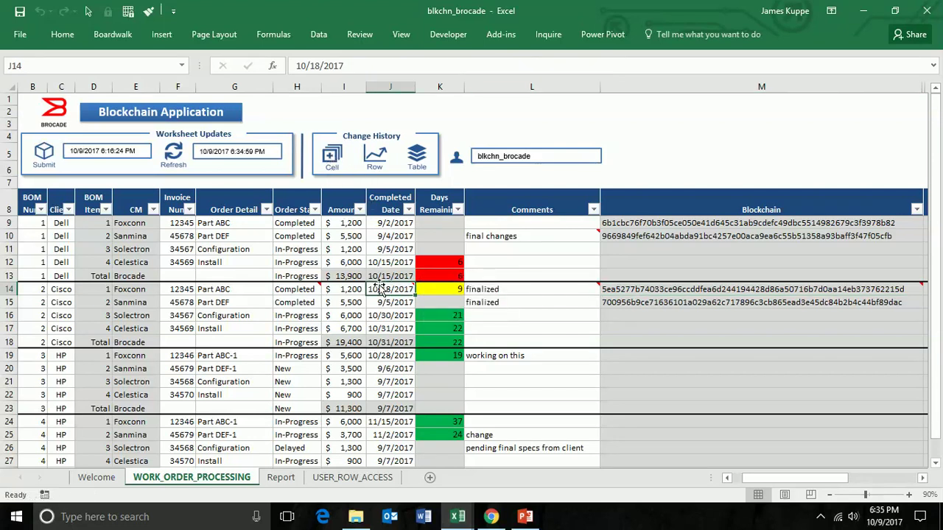
left_click(329, 161)
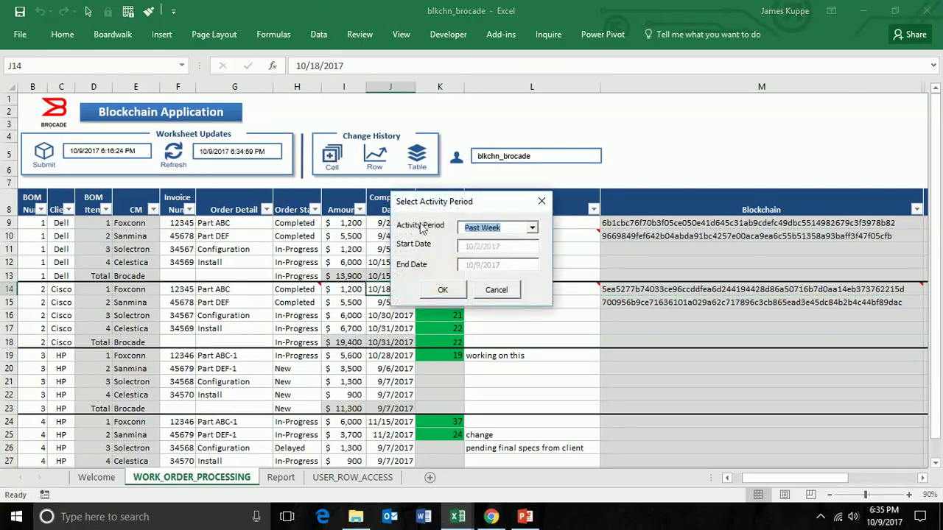
left_click(445, 292)
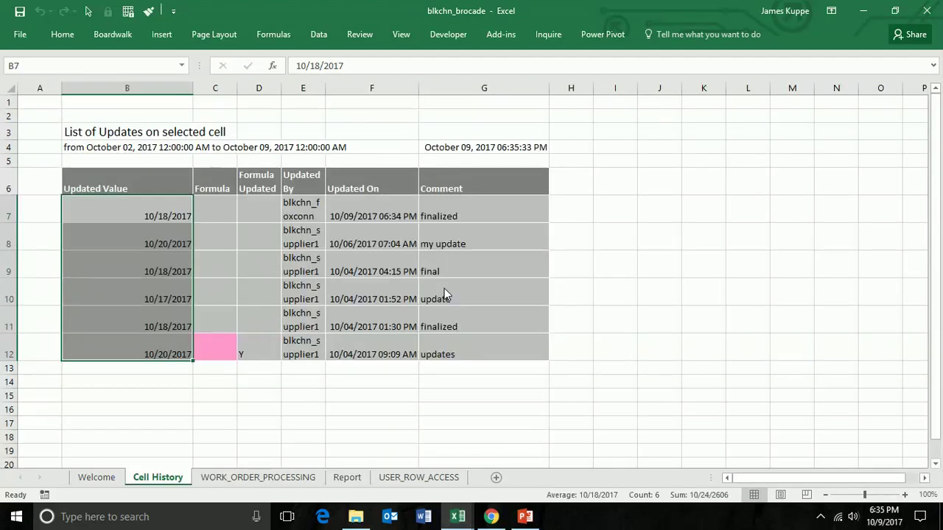
left_click(444, 289)
left_click_drag(144, 244, 437, 346)
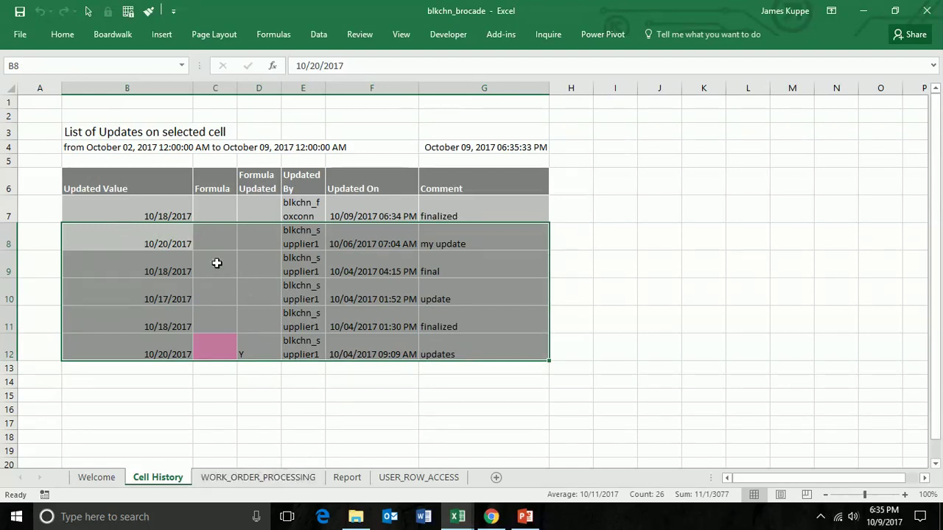
View the Report sheet, then back on WORK_ORDER_PROCESSING select the Cisco Foxconn hash in M14.
left_click(347, 479)
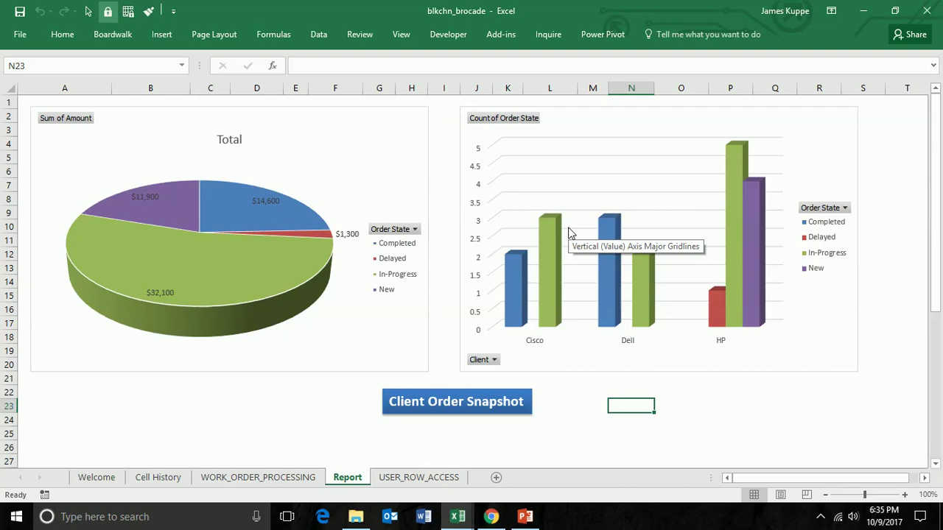
left_click(275, 477)
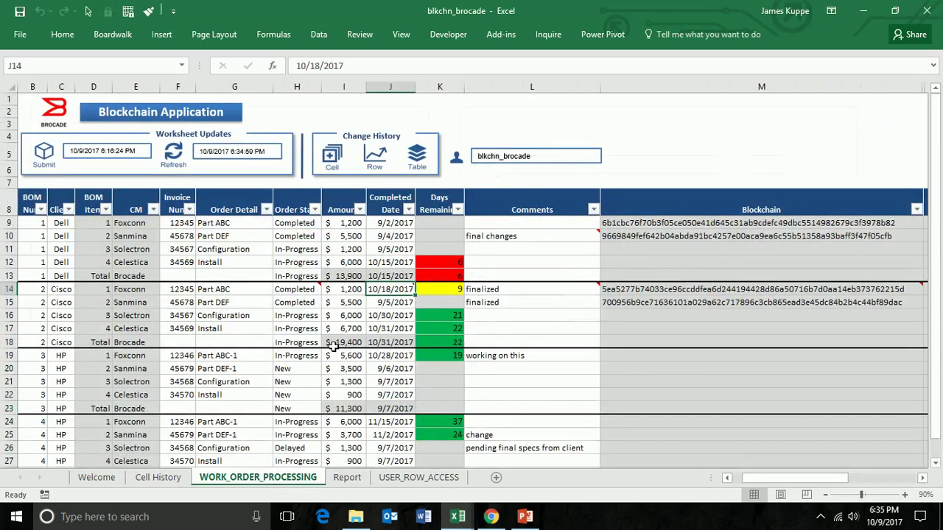
left_click(420, 304)
left_click_drag(773, 477, 793, 477)
left_click(619, 291)
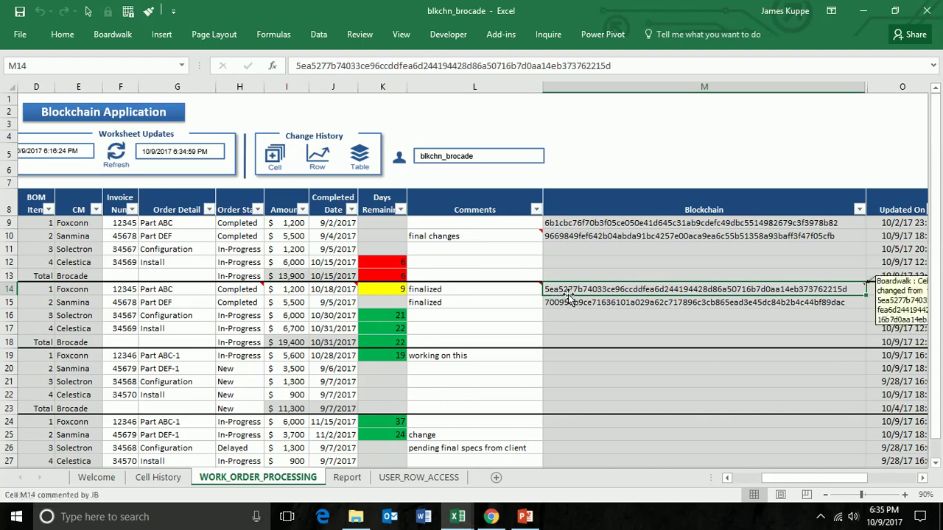
left_click(491, 516)
Refresh the invoice channel ledger, jump to page 8, and open block 36's invoke transaction.
left_click(313, 10)
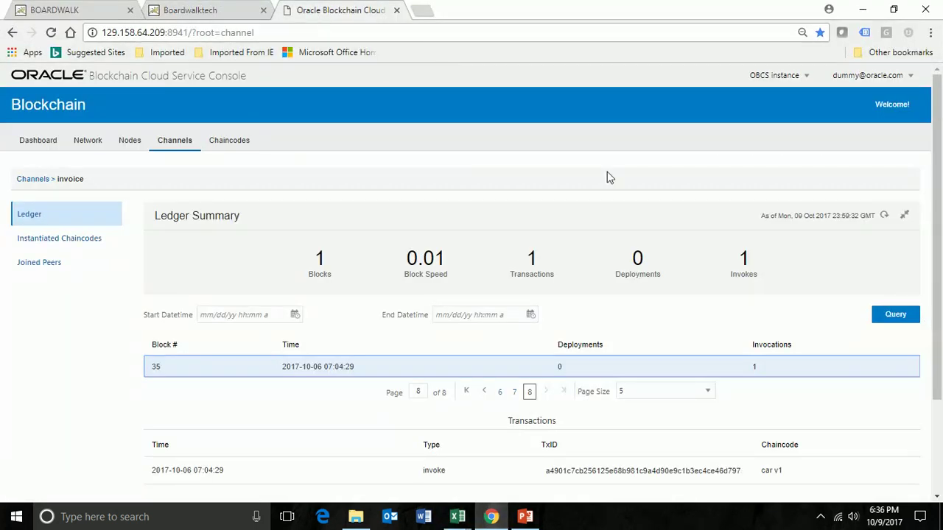
scroll(940, 221, "down", 1)
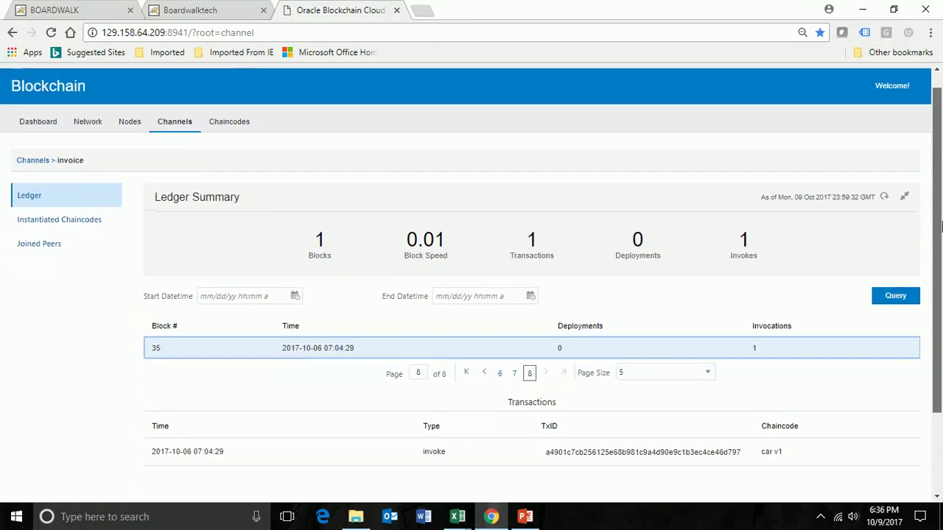
left_click(895, 296)
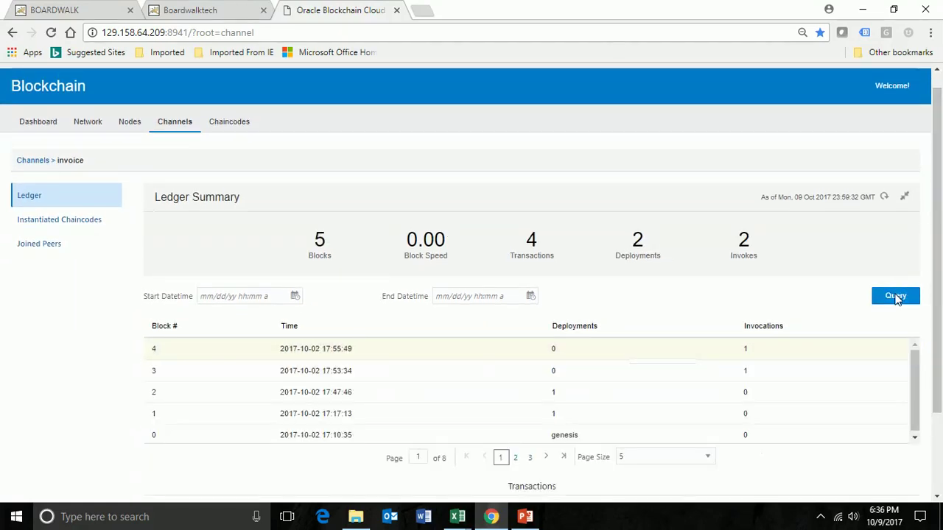
scroll(576, 434, "down", 1)
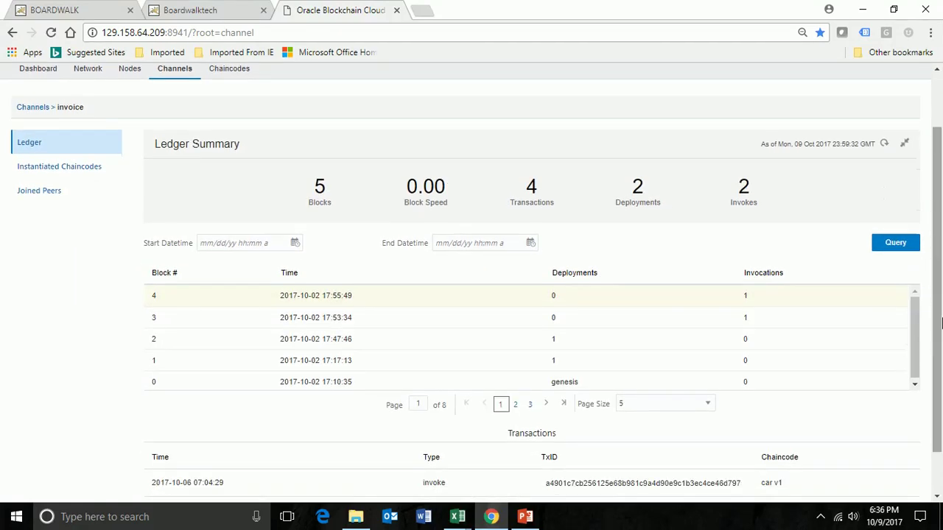
left_click(562, 403)
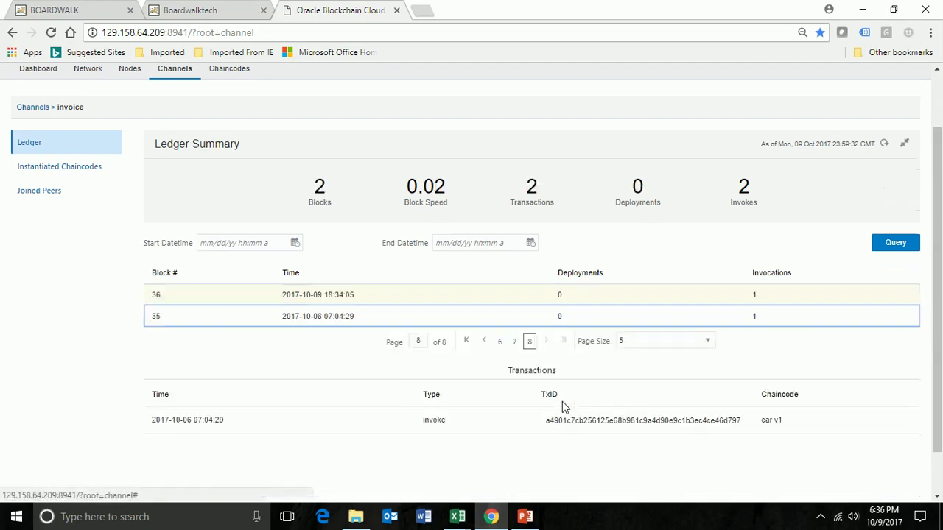
left_click(300, 296)
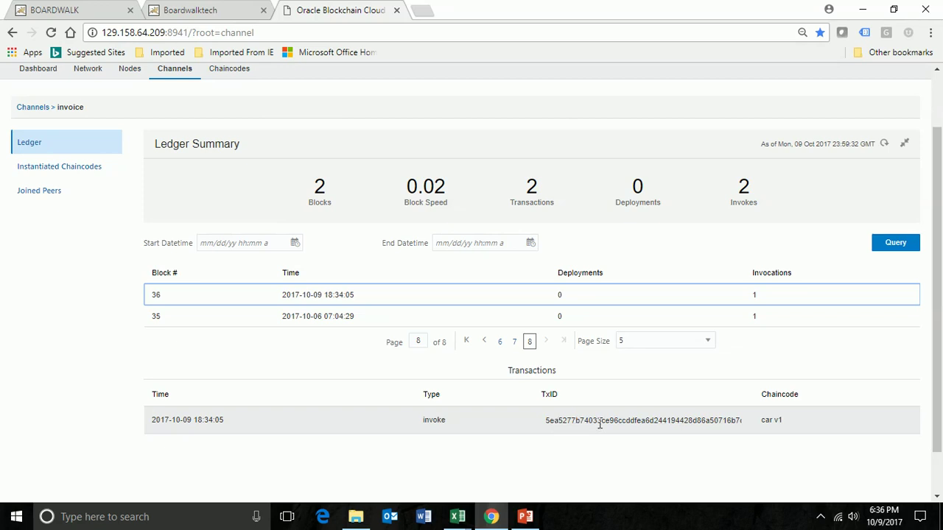
scroll(898, 336, "up", 1)
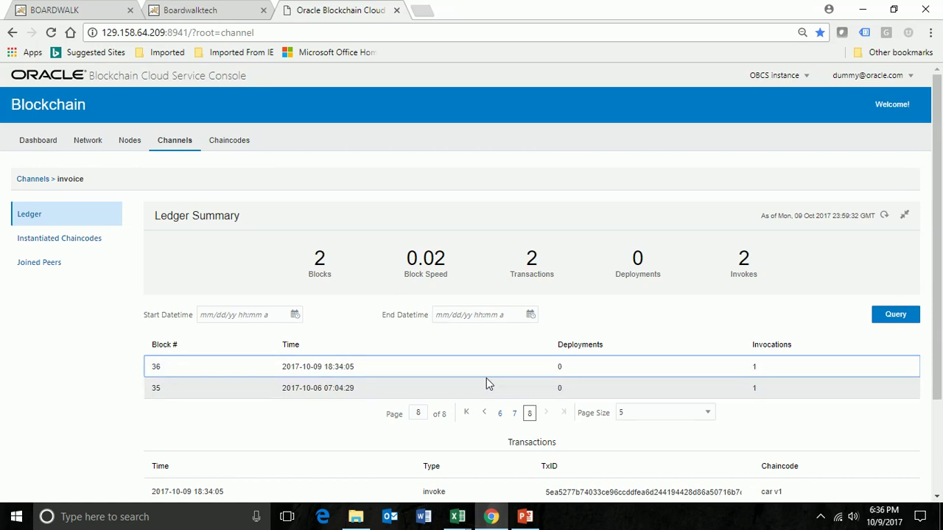
Bring the presentation forward and advance from slide 5 to the Summary slide 6.
mouse_move(524, 517)
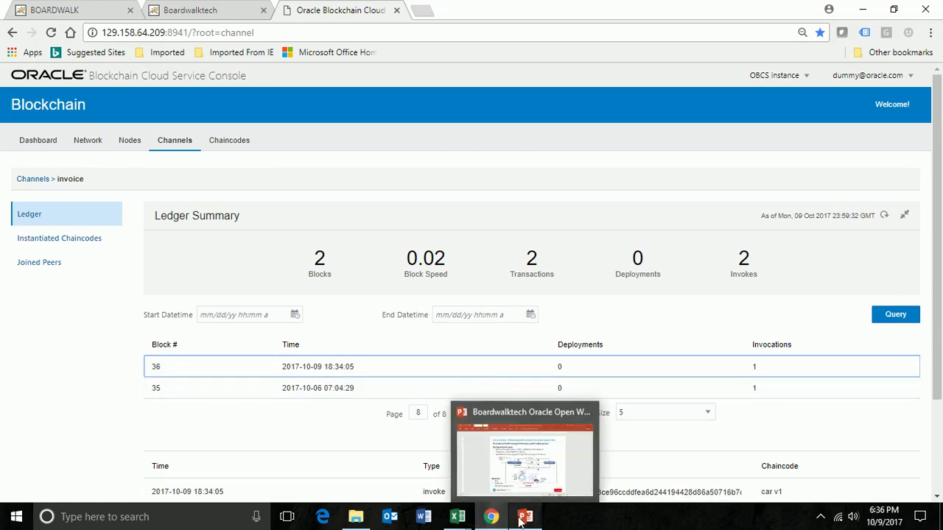
left_click(496, 484)
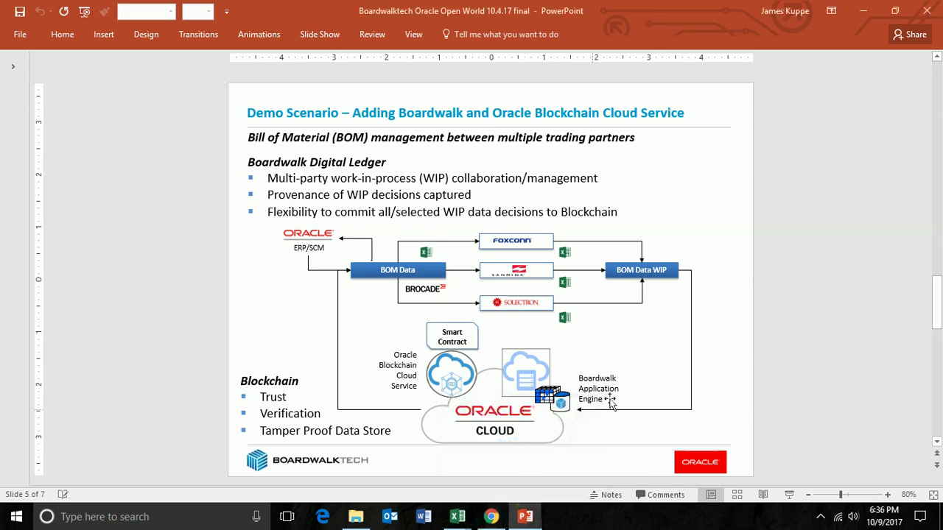
left_click(525, 518)
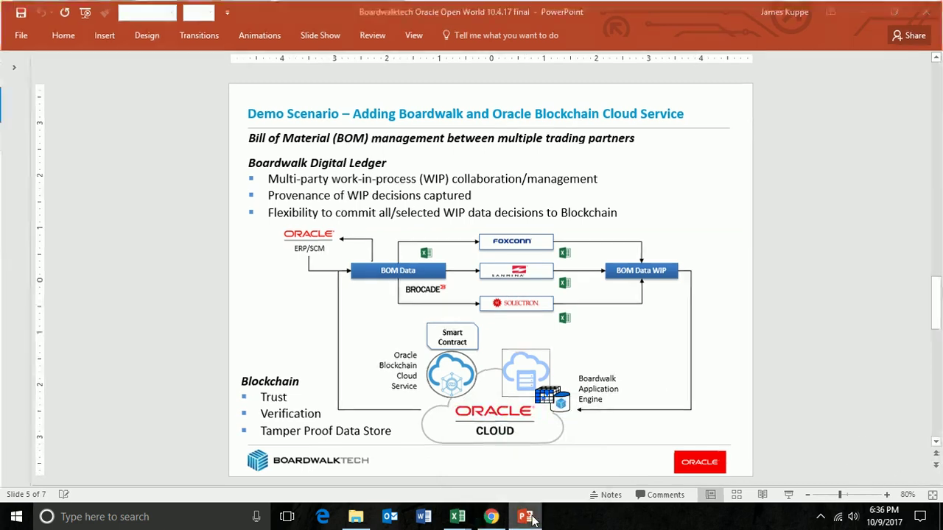
left_click(525, 519)
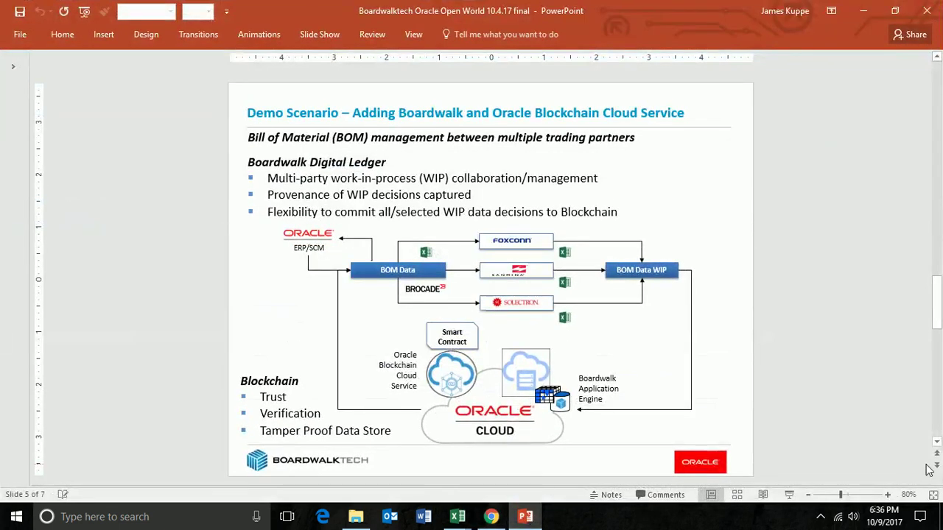
left_click(936, 465)
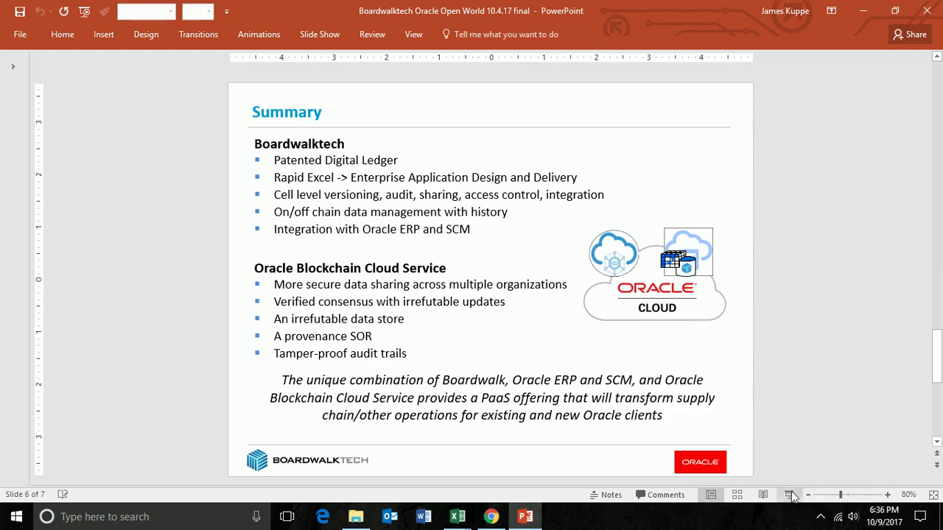